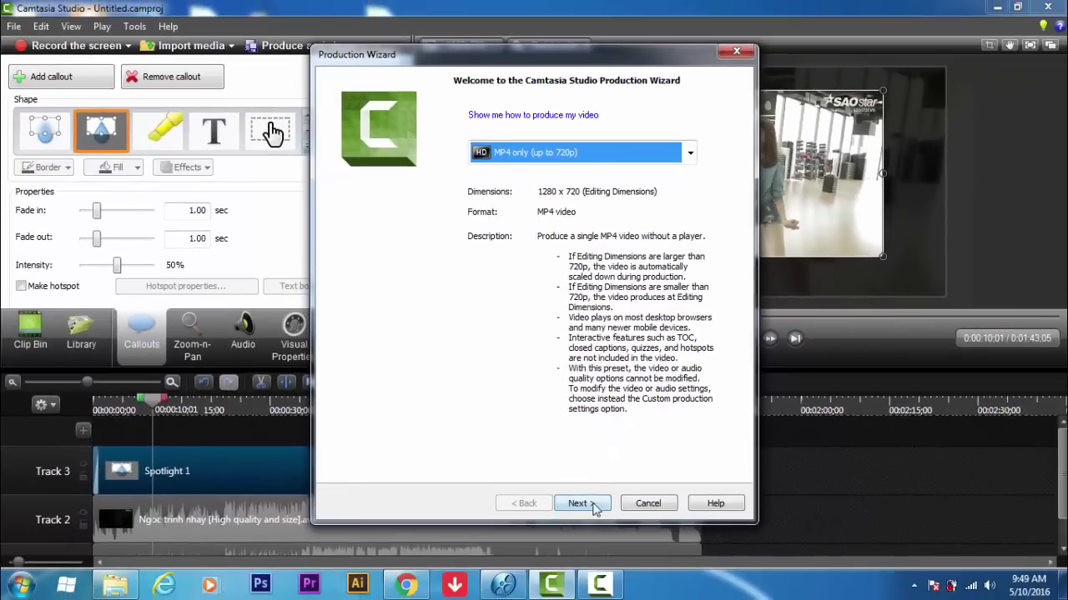
Step: Produce the project with the MP4 only (up to 720p) preset under the production name Untitled in the Video WP folder
click(582, 503)
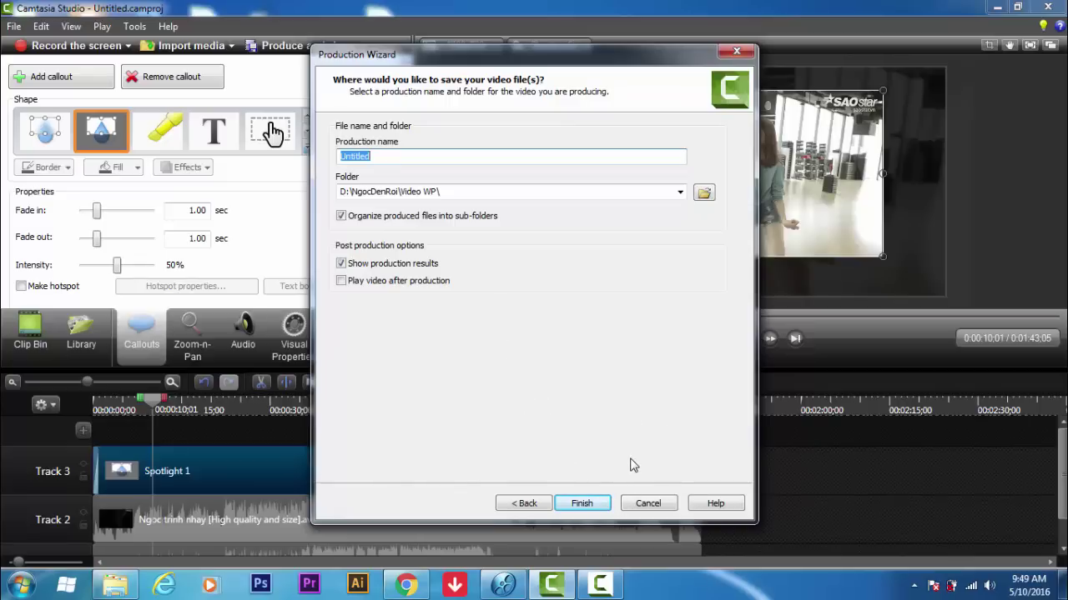
click(582, 505)
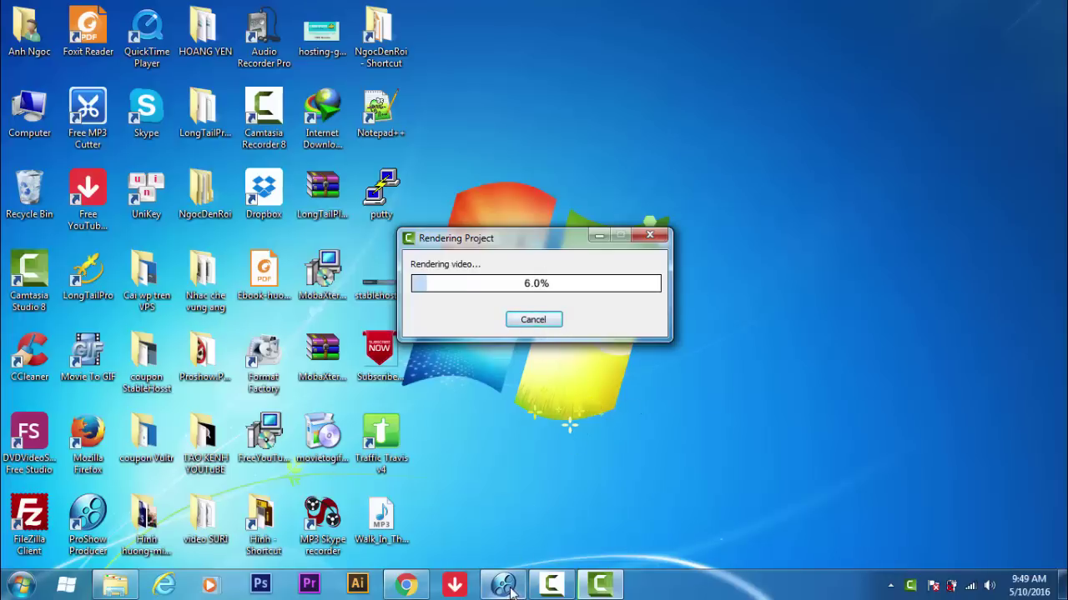
Step: Switch to ProShow Producer and preview the slideshow from the start and again from 0:55.01 in slide 3
click(503, 585)
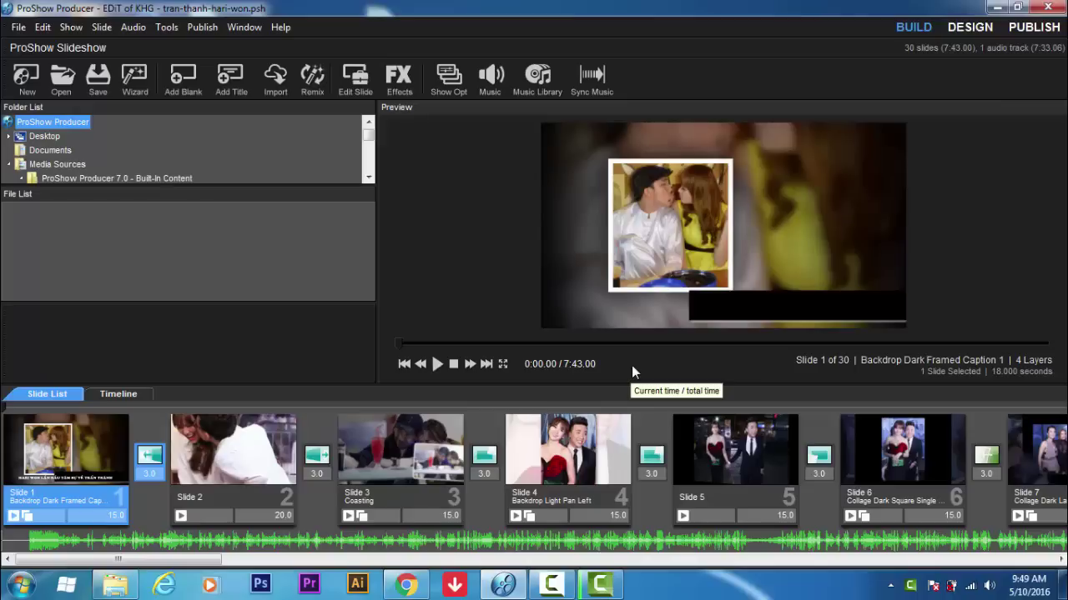
click(437, 364)
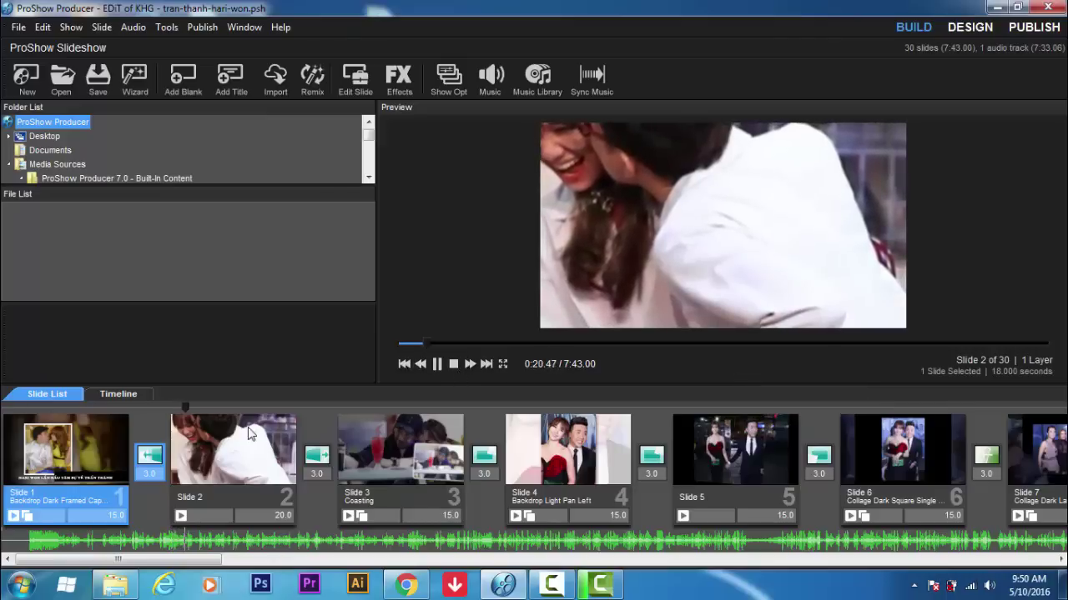
click(437, 364)
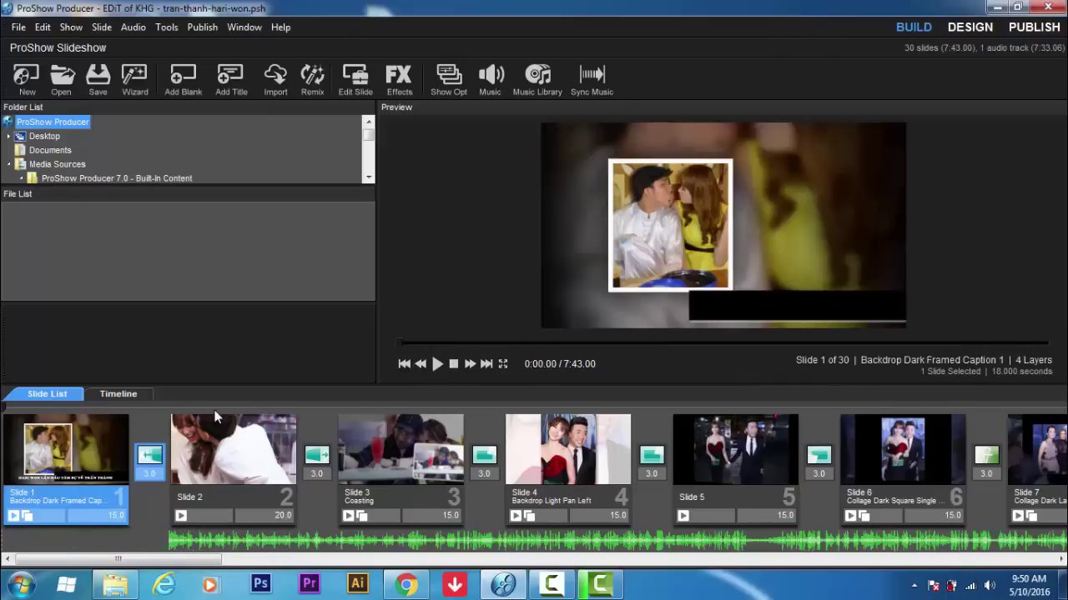
click(457, 407)
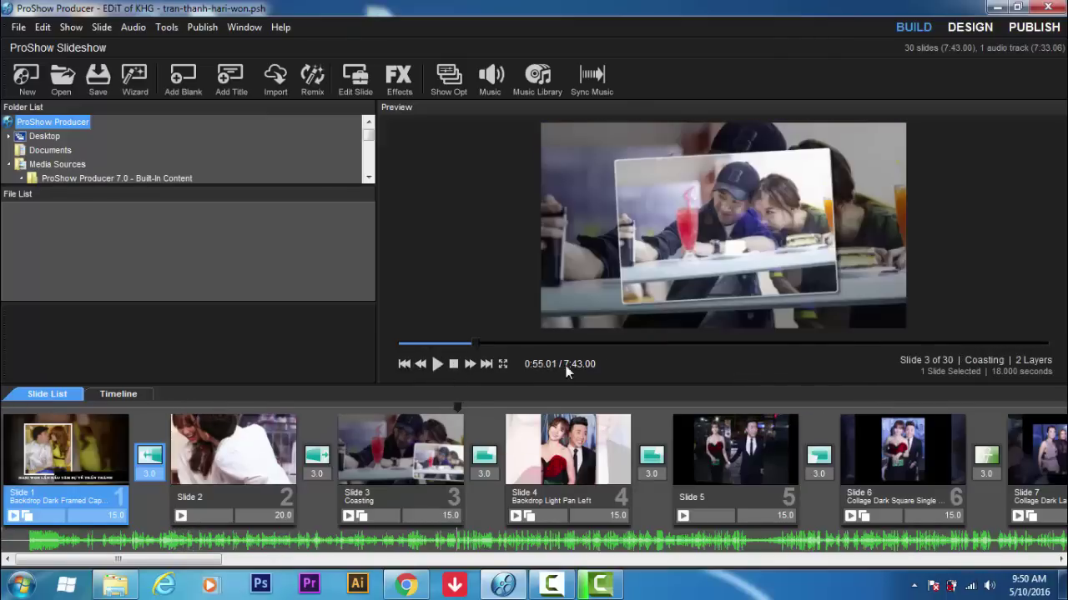
click(437, 364)
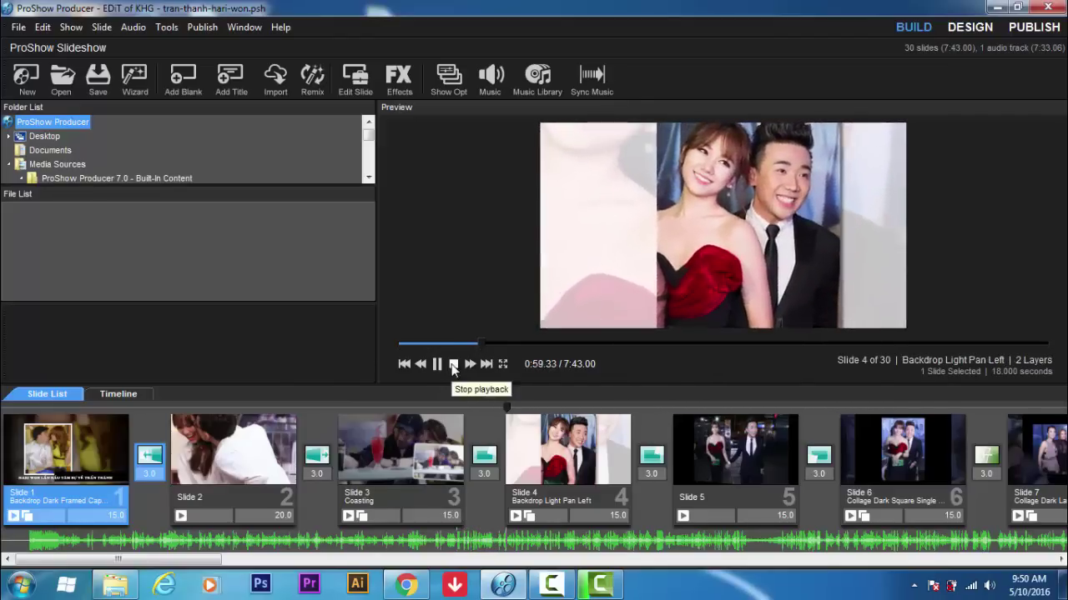
click(452, 365)
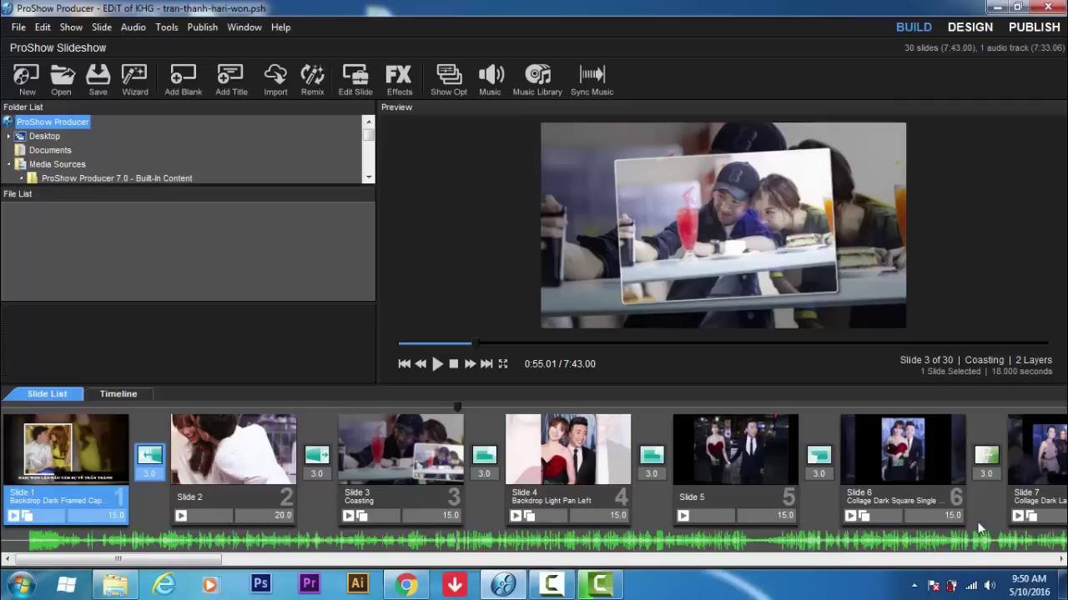
Step: Open the Publish workspace and look through the available publishing formats, including YouTube and Custom Video File
click(1043, 30)
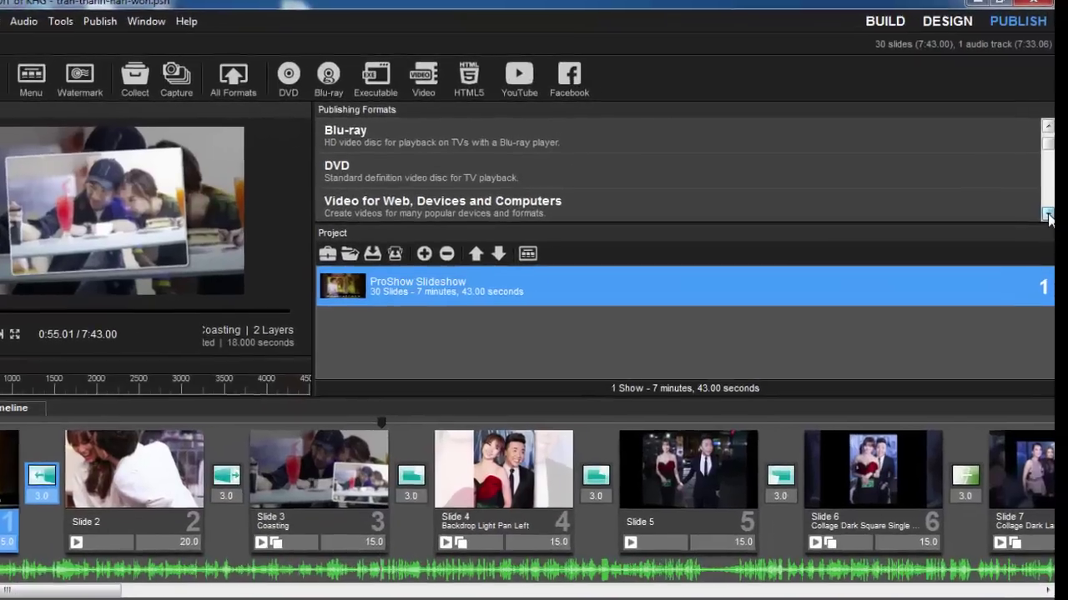
click(1060, 204)
click(1060, 205)
click(1026, 237)
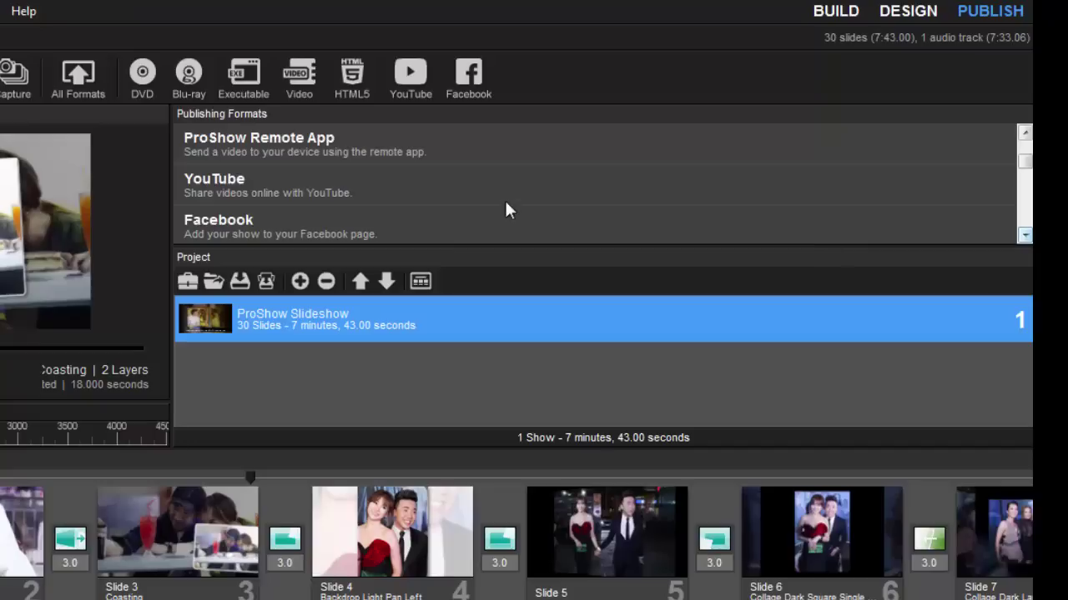
click(429, 200)
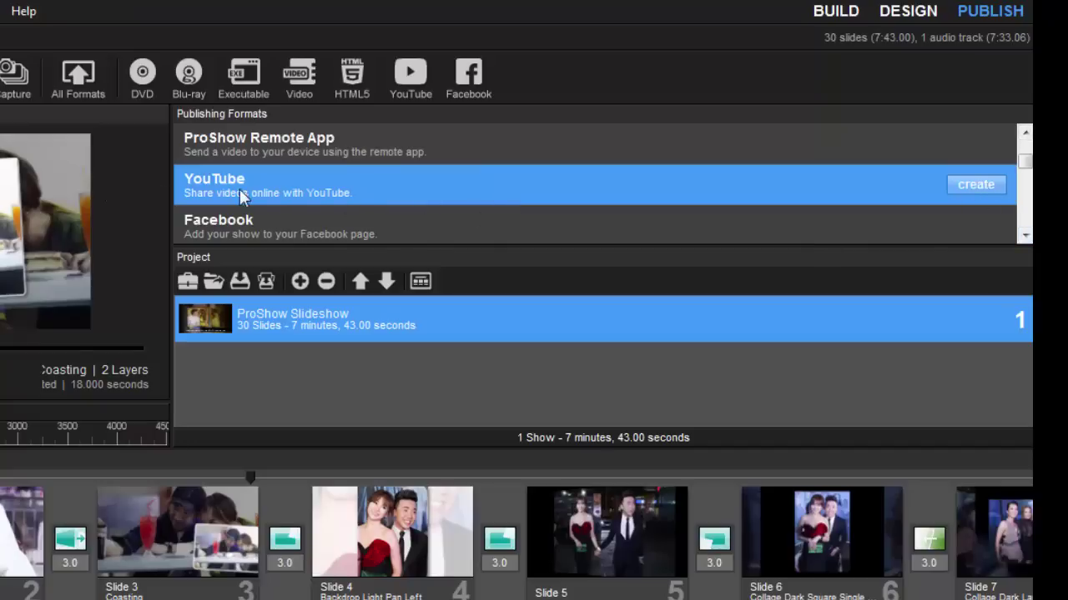
click(1024, 236)
click(1025, 235)
click(1024, 235)
click(1024, 236)
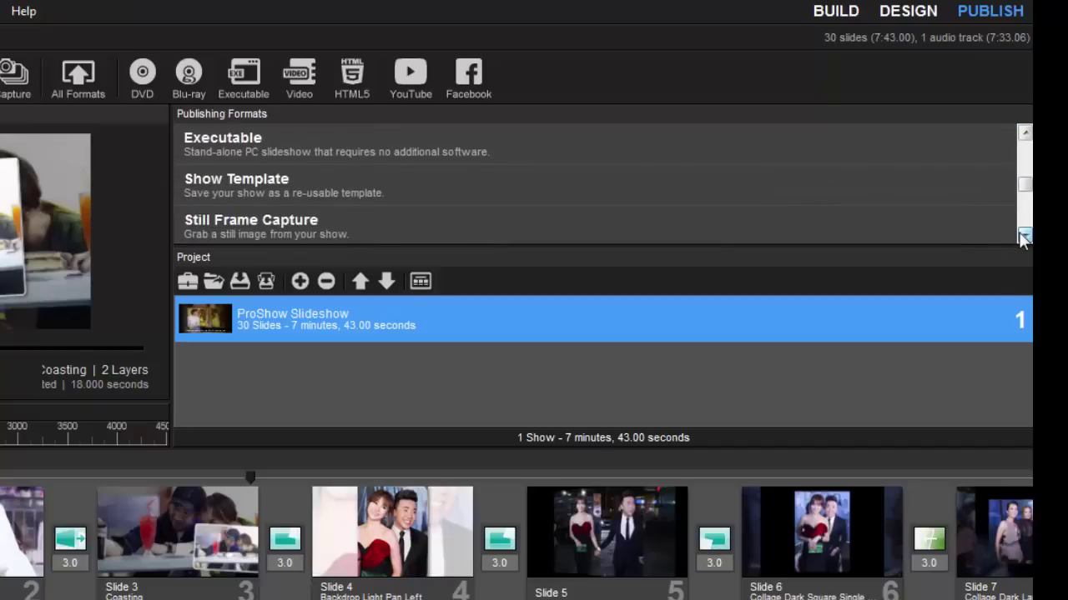
click(1024, 236)
click(1024, 236)
click(1024, 236)
click(1025, 236)
click(1025, 236)
click(1024, 236)
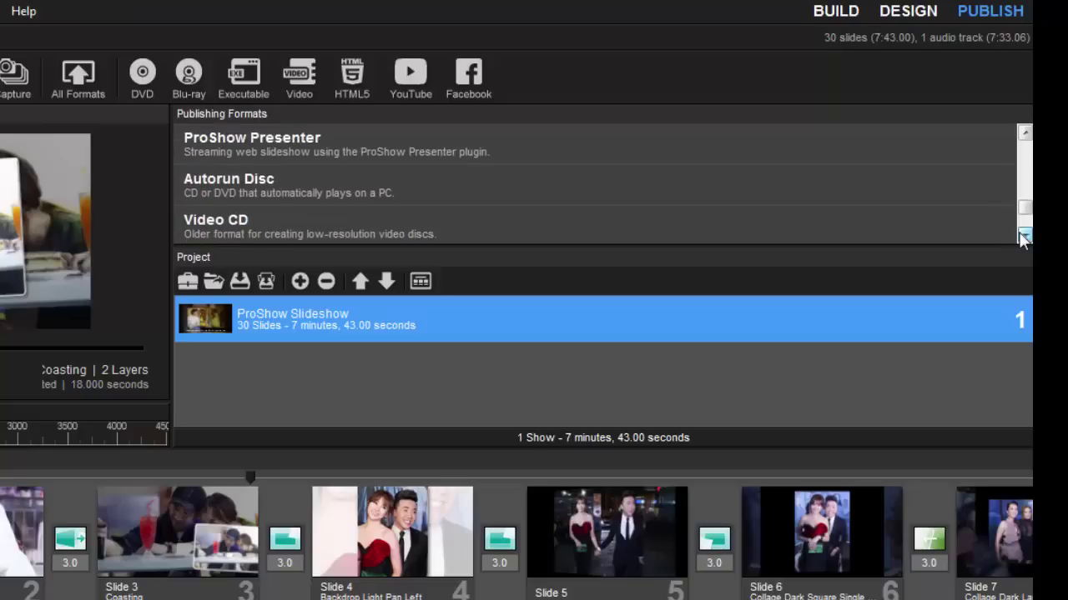
click(1025, 236)
click(1024, 236)
click(1025, 236)
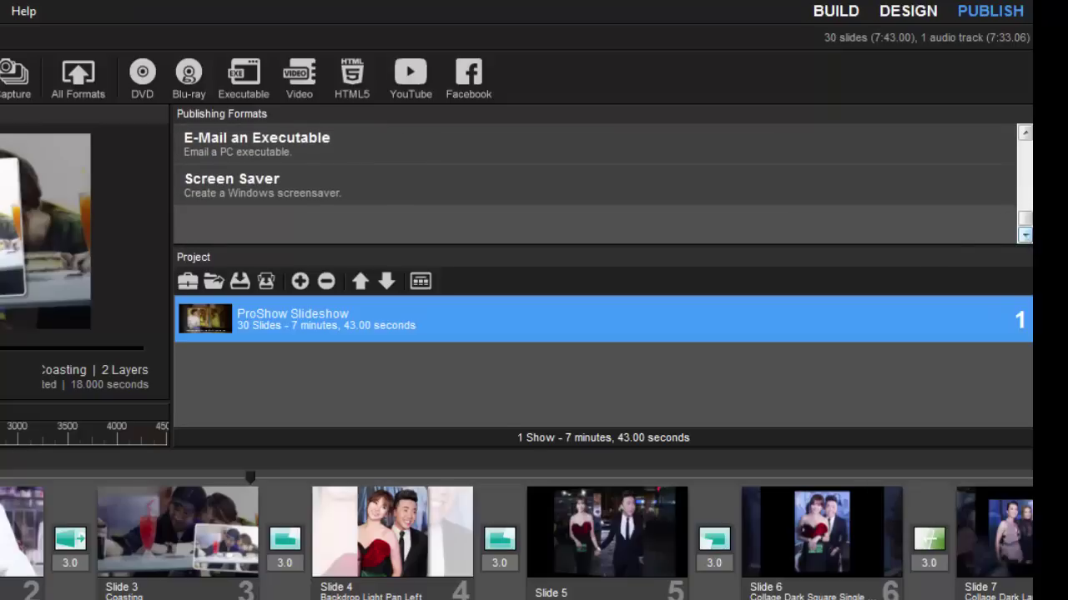
drag(1024, 219, 1026, 196)
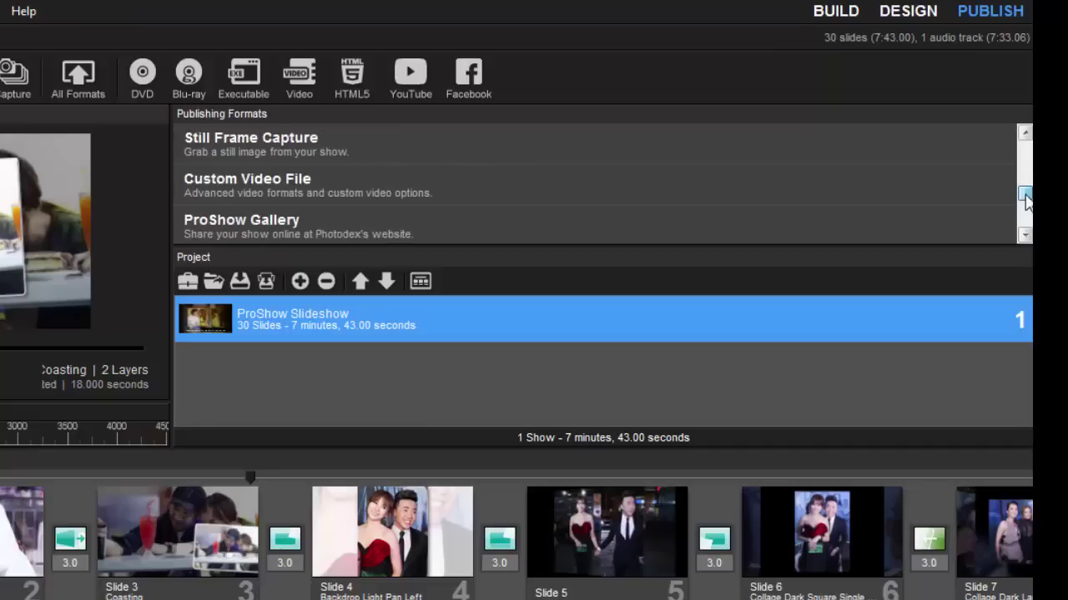
Step: Open the Custom Video File settings and choose HD as the type and 720p as the quality
click(372, 184)
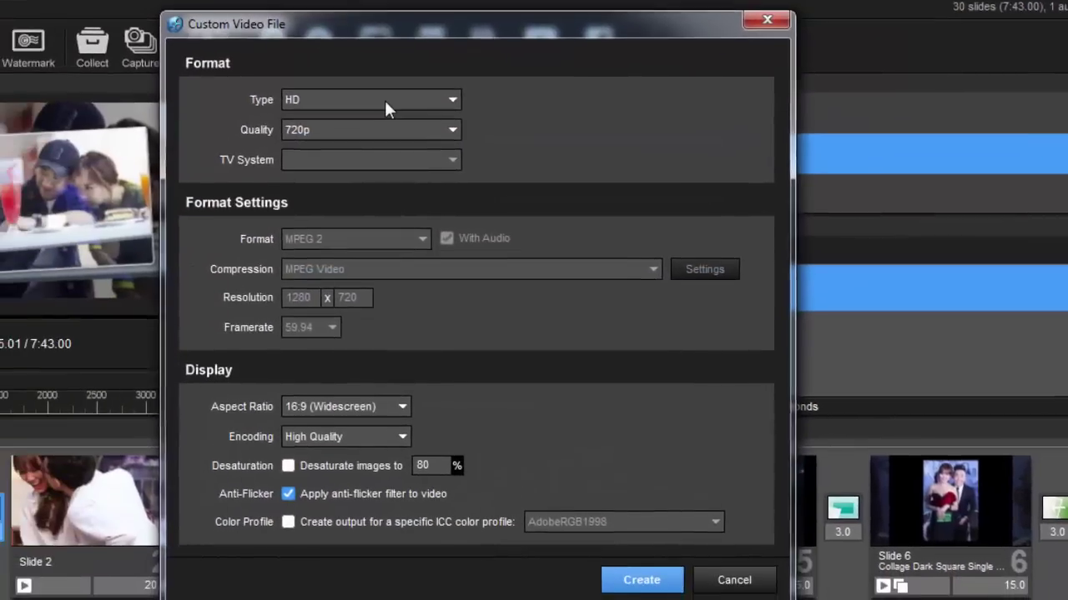
click(251, 127)
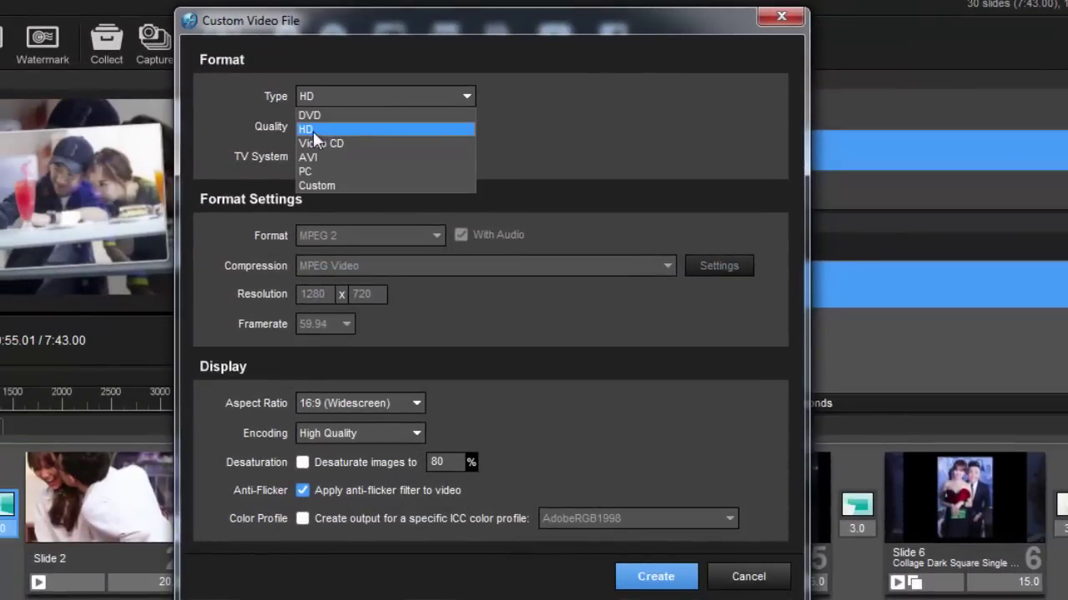
click(314, 131)
click(347, 100)
click(328, 132)
click(345, 126)
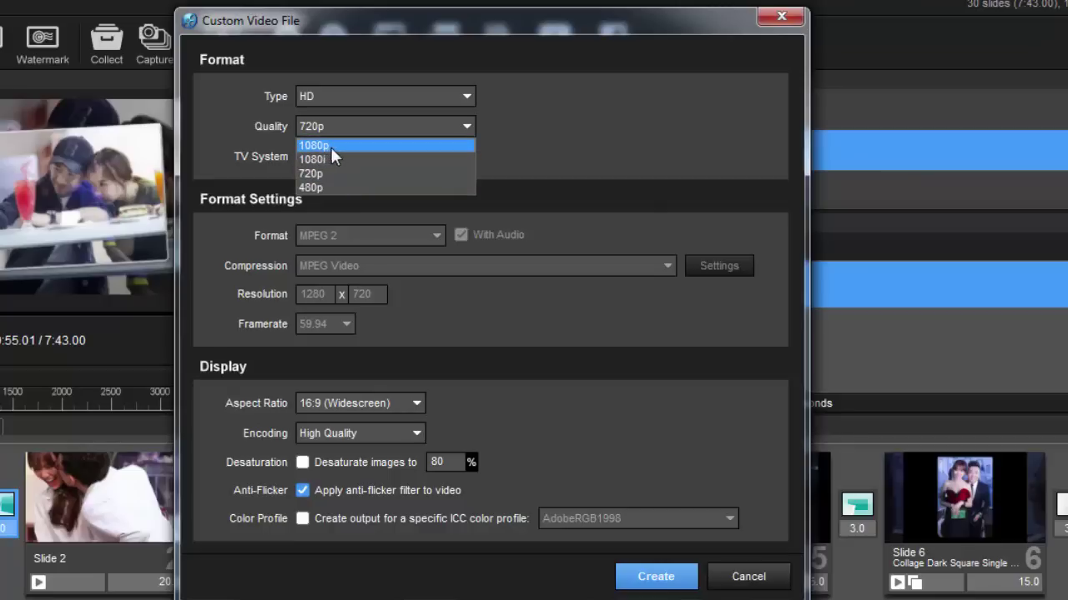
click(603, 125)
click(446, 126)
click(334, 172)
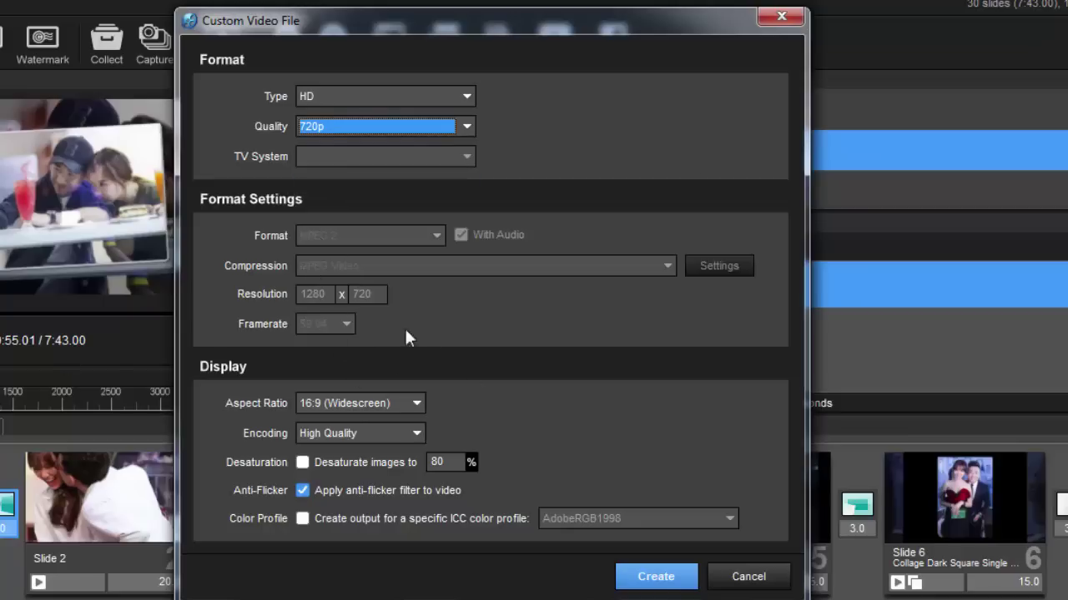
Step: Check the resolution and display encoding options for the custom video file, and cancel the export
click(342, 292)
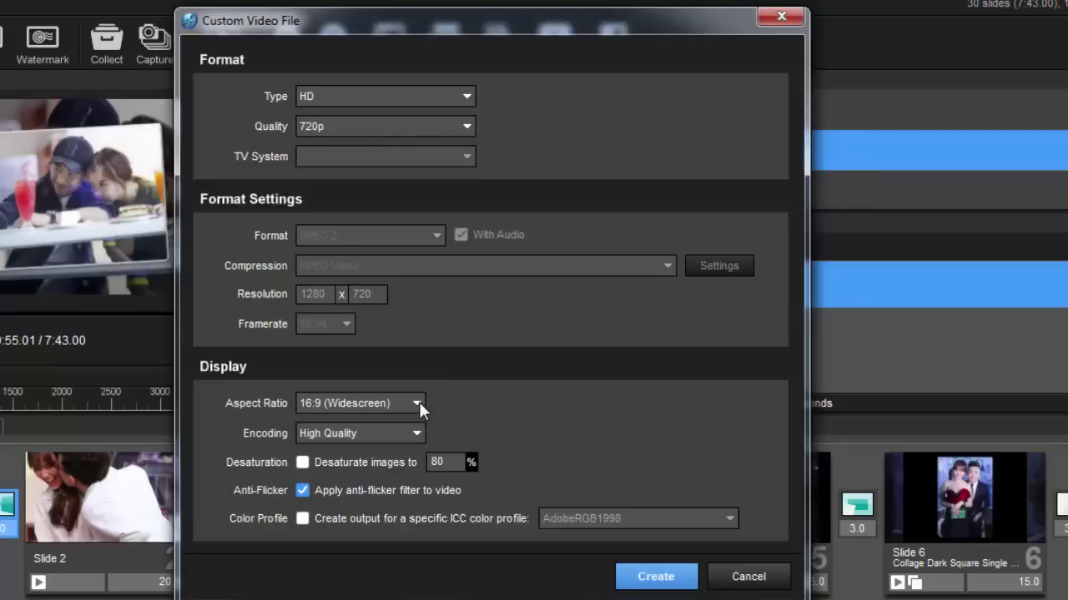
click(334, 433)
click(380, 466)
click(753, 581)
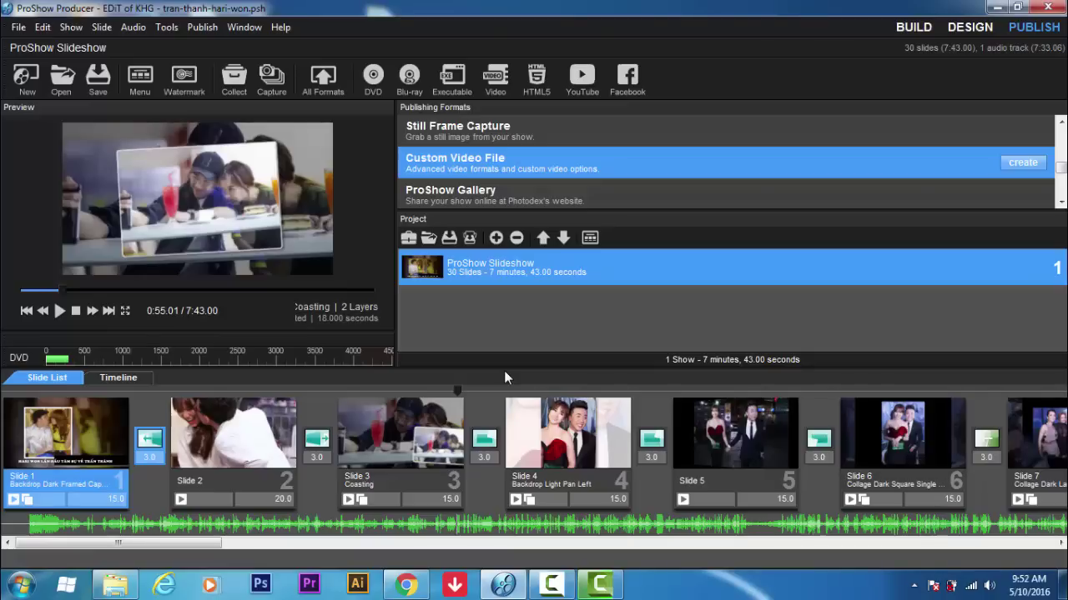
Step: Minimize the slideshow program, return to Camtasia Studio and close the production results of the rendered video
click(609, 587)
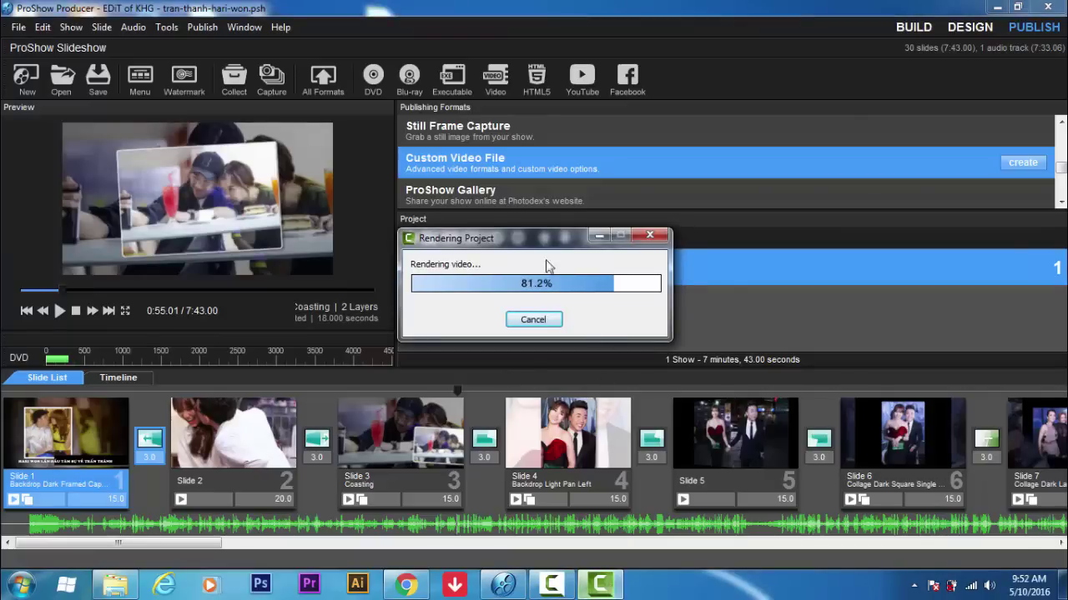
click(994, 7)
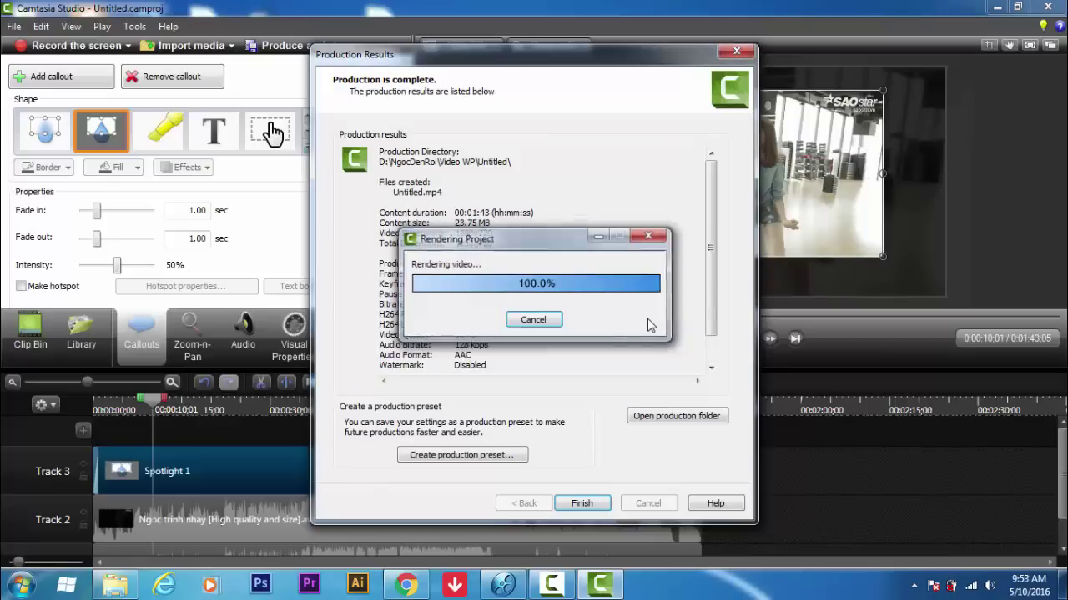
click(582, 502)
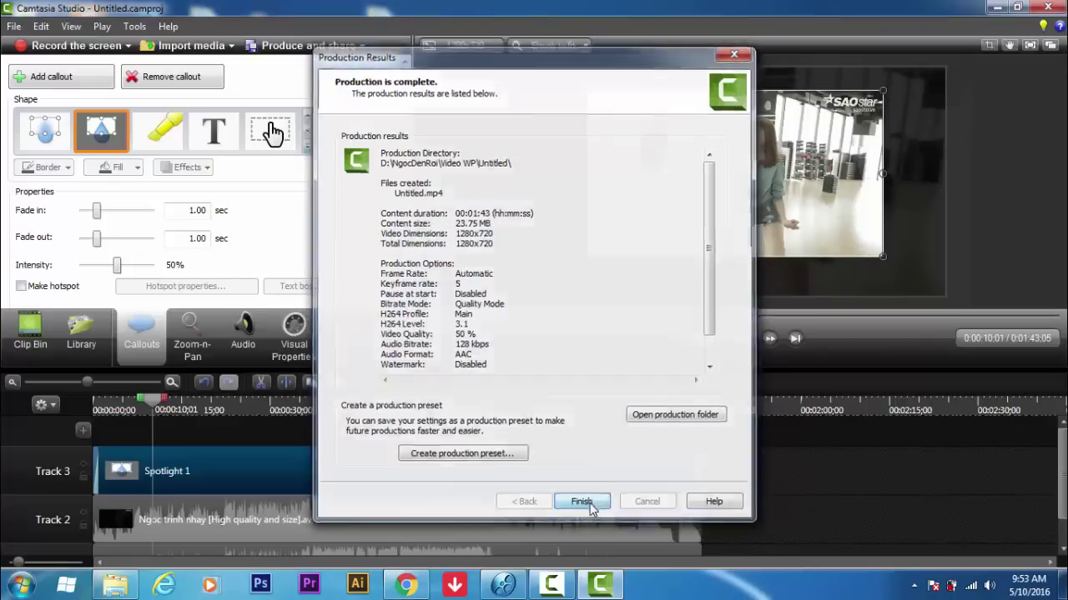
Step: Switch to File Explorer and select the video "phong van ngoc trinh an gi an de co vong eo 56" in the ngoctrinh folder
click(115, 585)
key(alt+Tab)
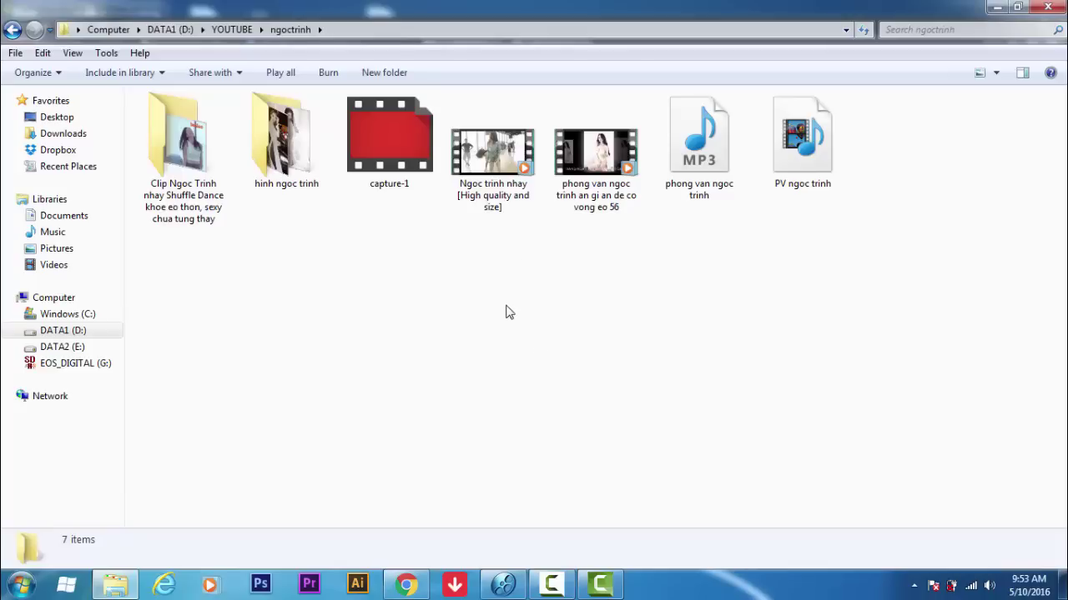
click(491, 202)
click(587, 197)
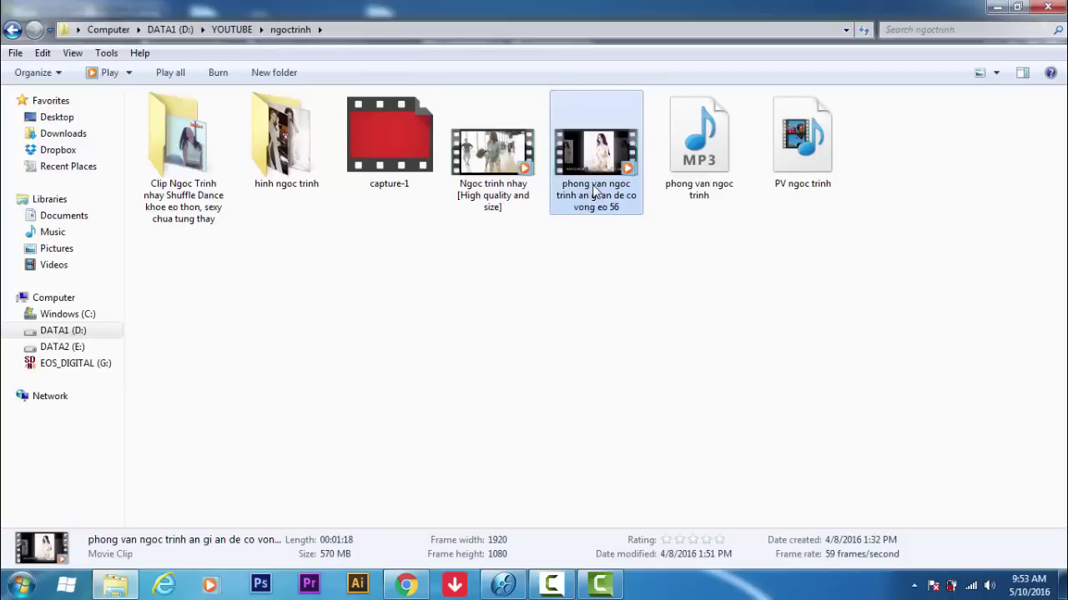
Step: Open the selected video's file name for editing, highlight "vong eo 56" in it, and leave the renaming
right_click(592, 194)
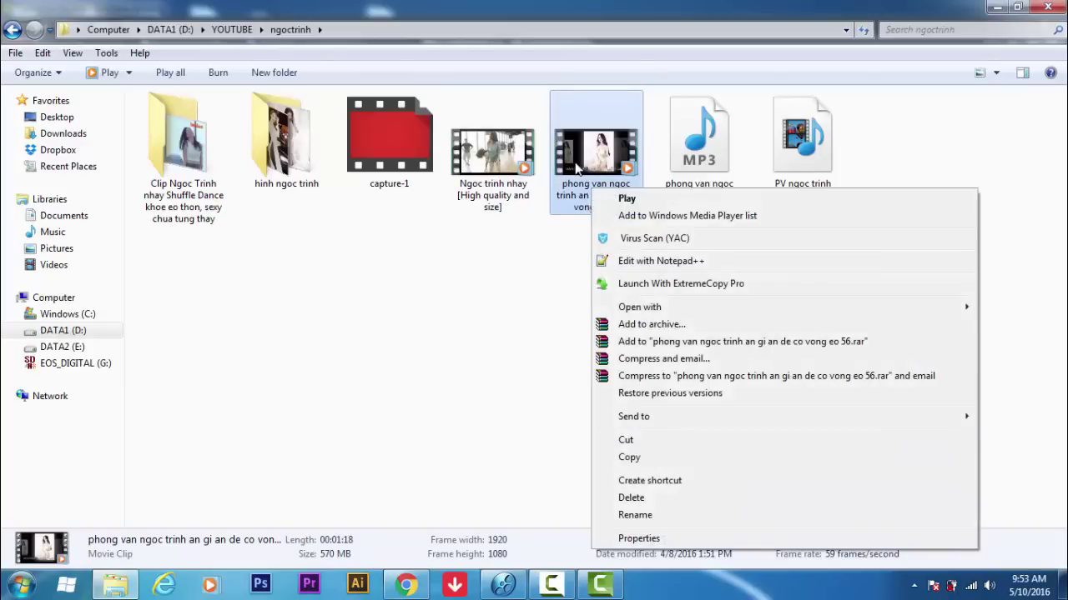
right_click(579, 163)
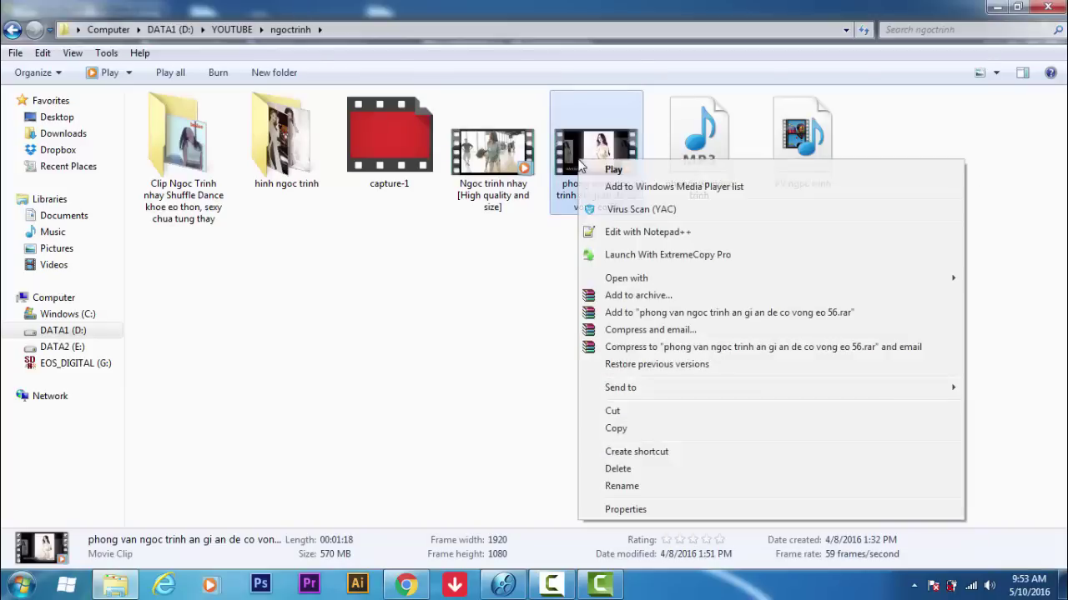
click(619, 486)
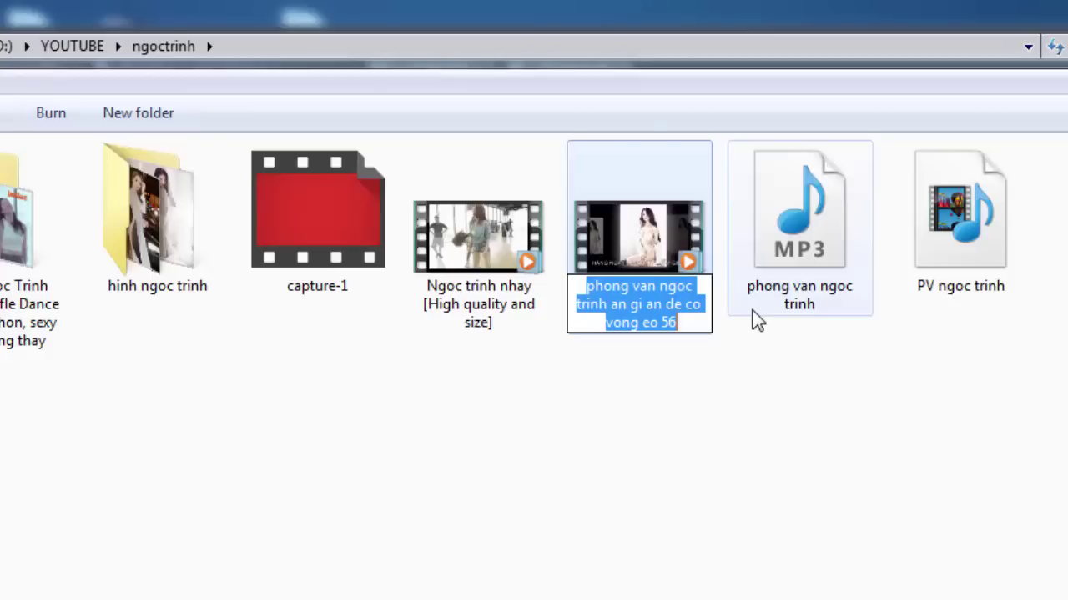
click(667, 305)
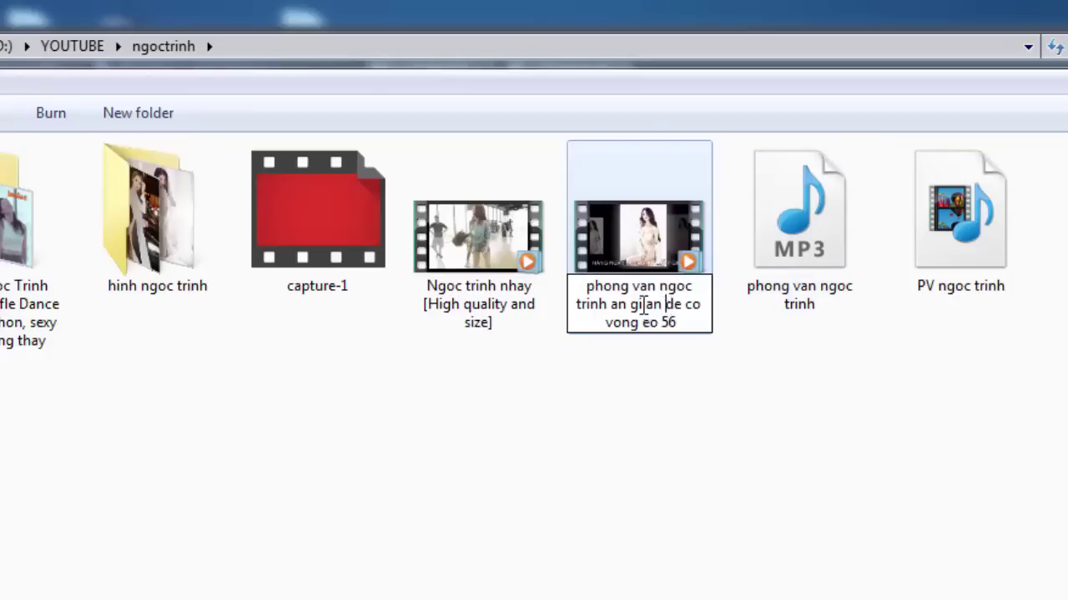
drag(607, 326, 679, 325)
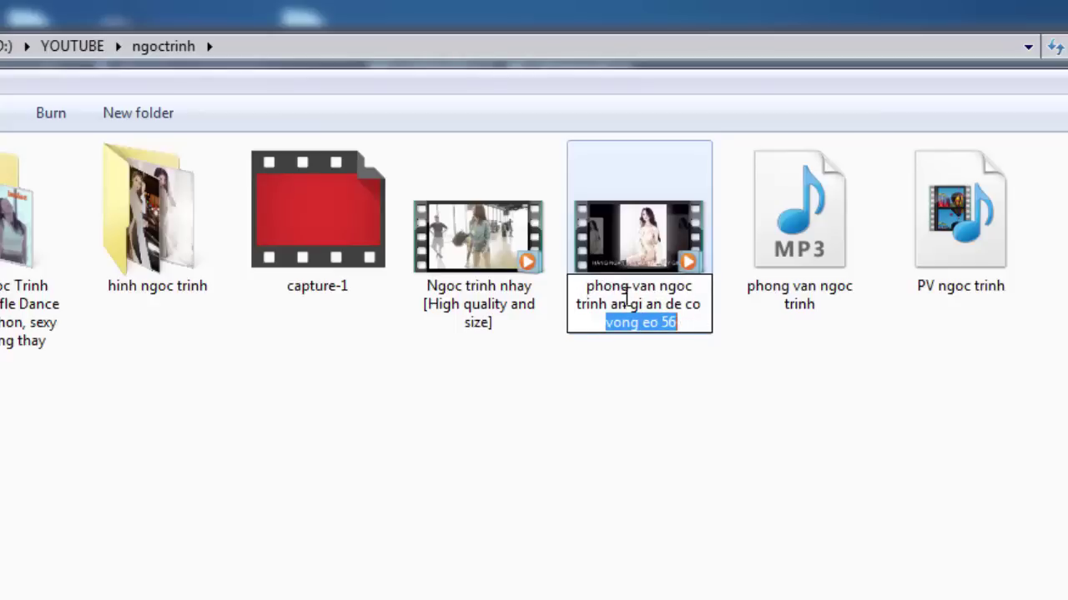
click(586, 286)
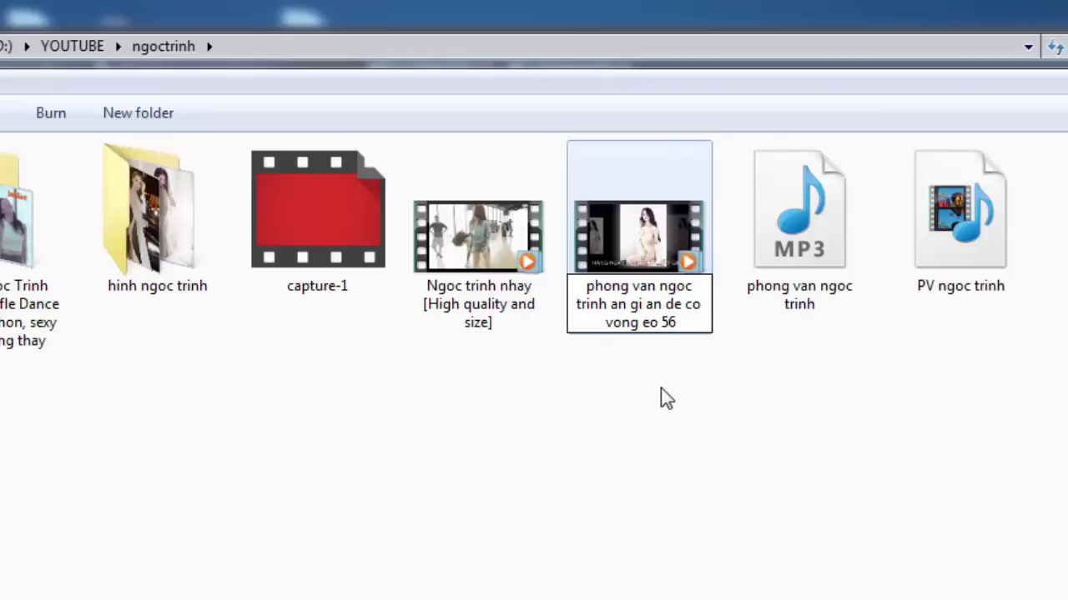
click(694, 386)
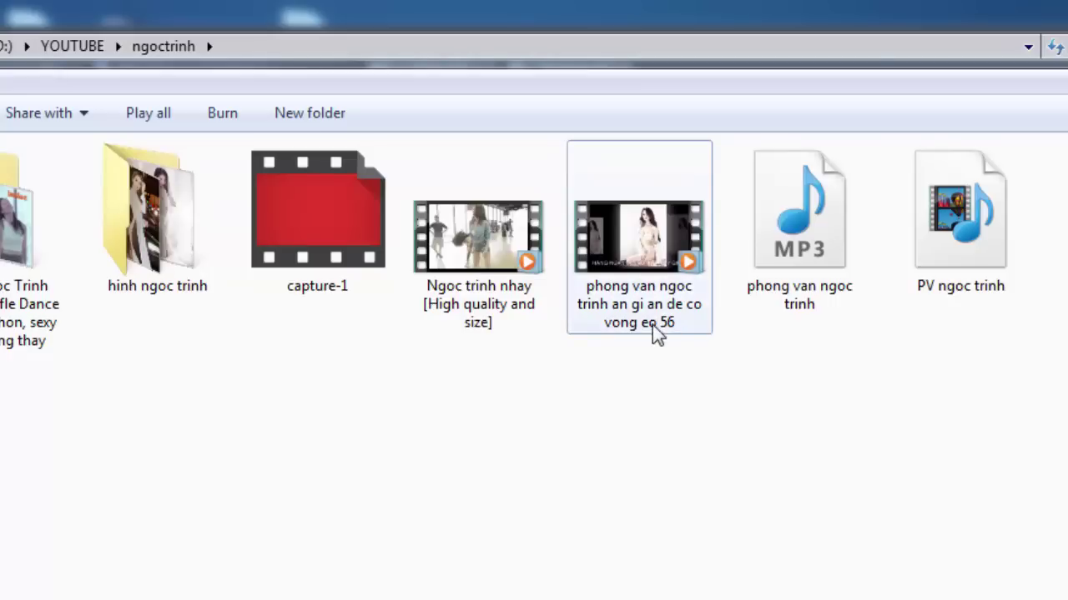
Step: Open the properties of the video "phong van ngoc trinh an gi an de co vong eo 56" and examine its title, subtitle and tags details
right_click(647, 289)
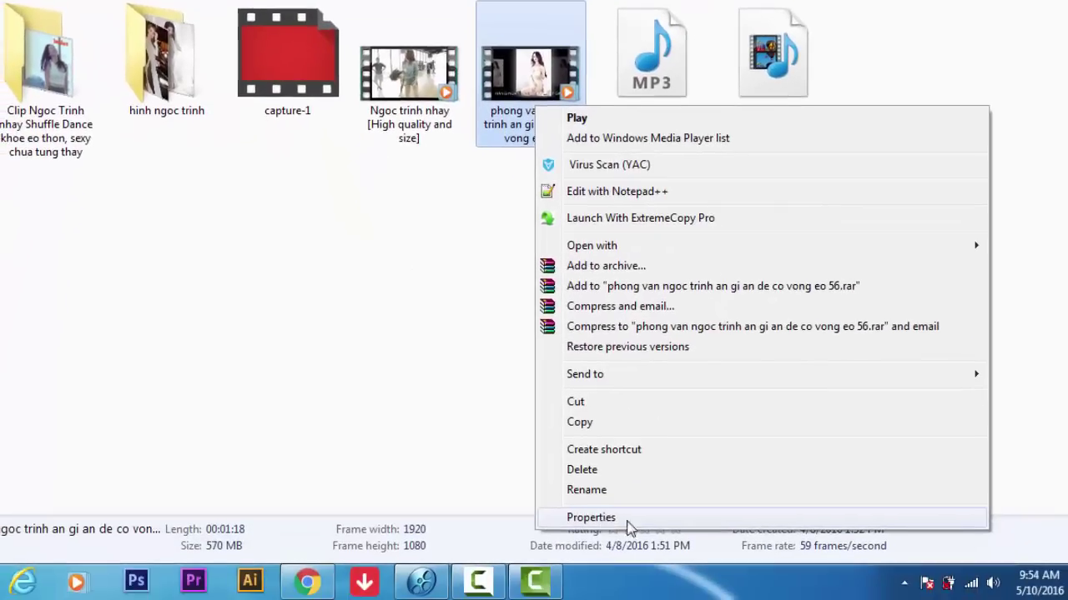
click(620, 521)
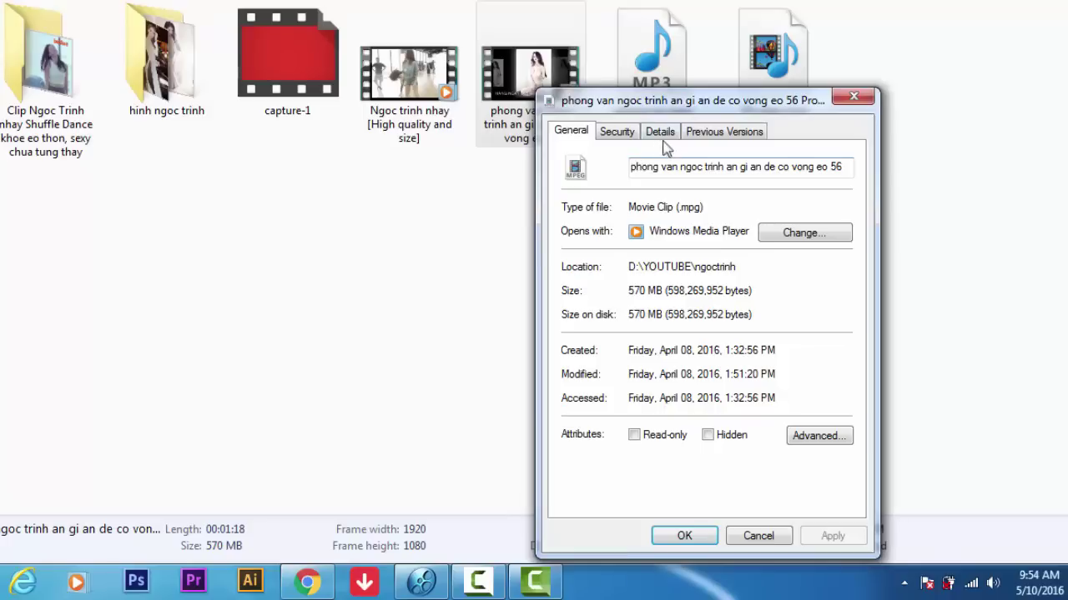
click(662, 138)
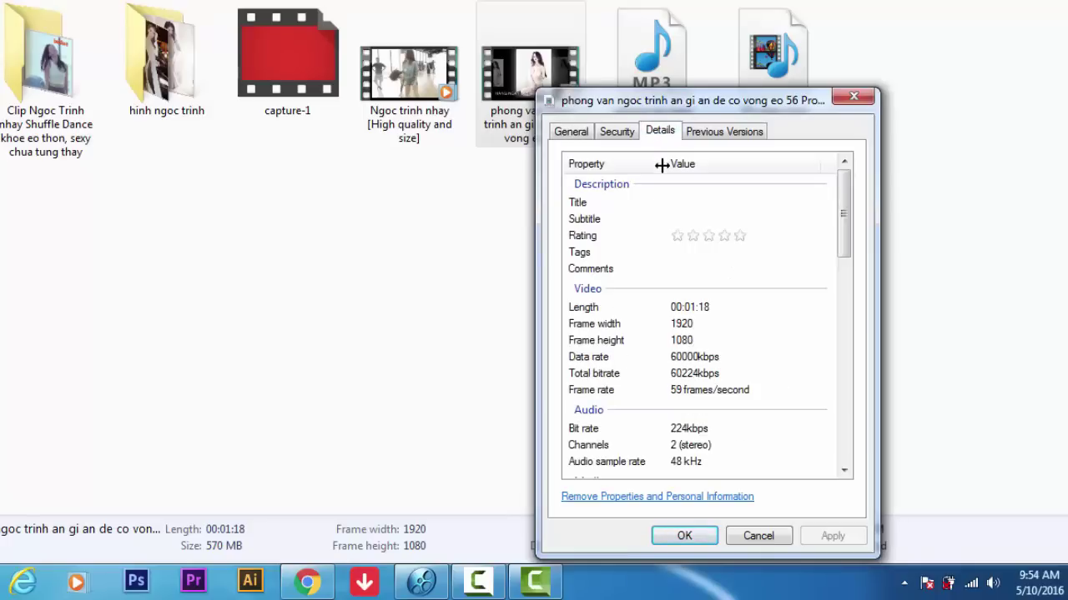
click(588, 204)
click(627, 221)
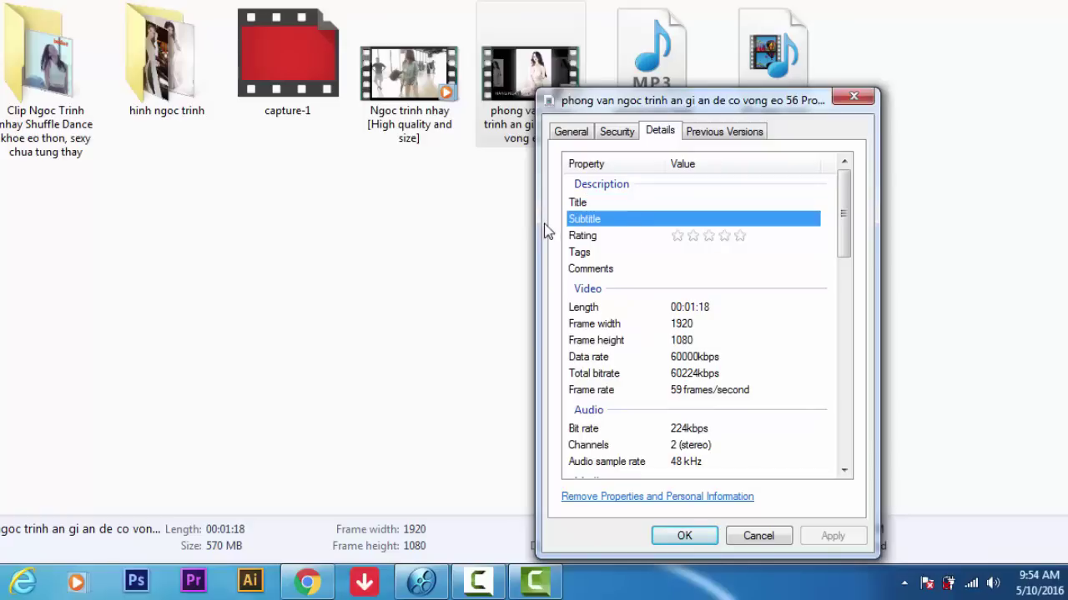
click(594, 256)
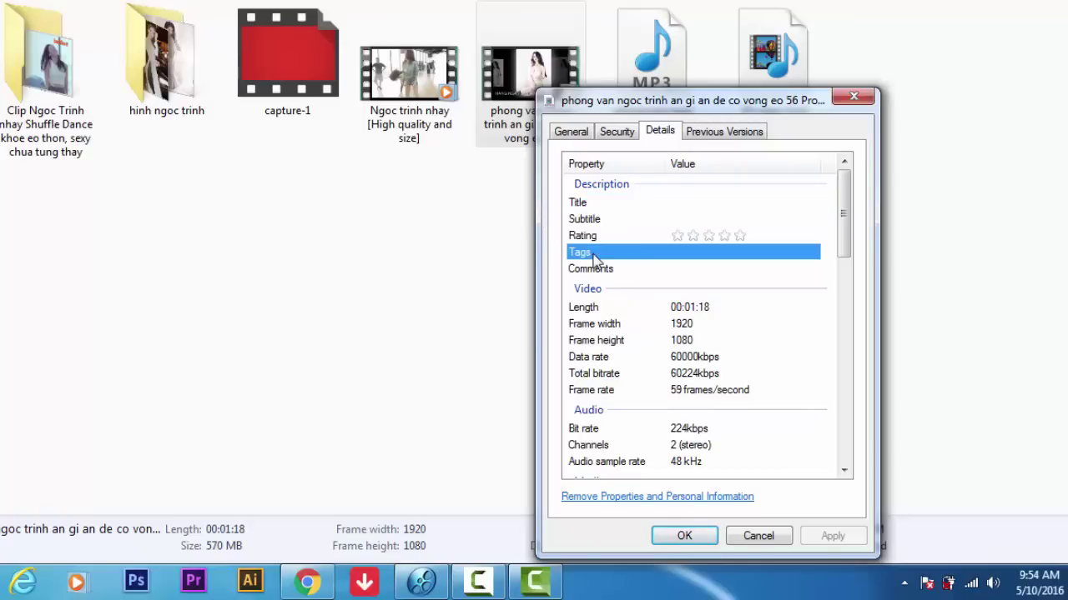
click(632, 202)
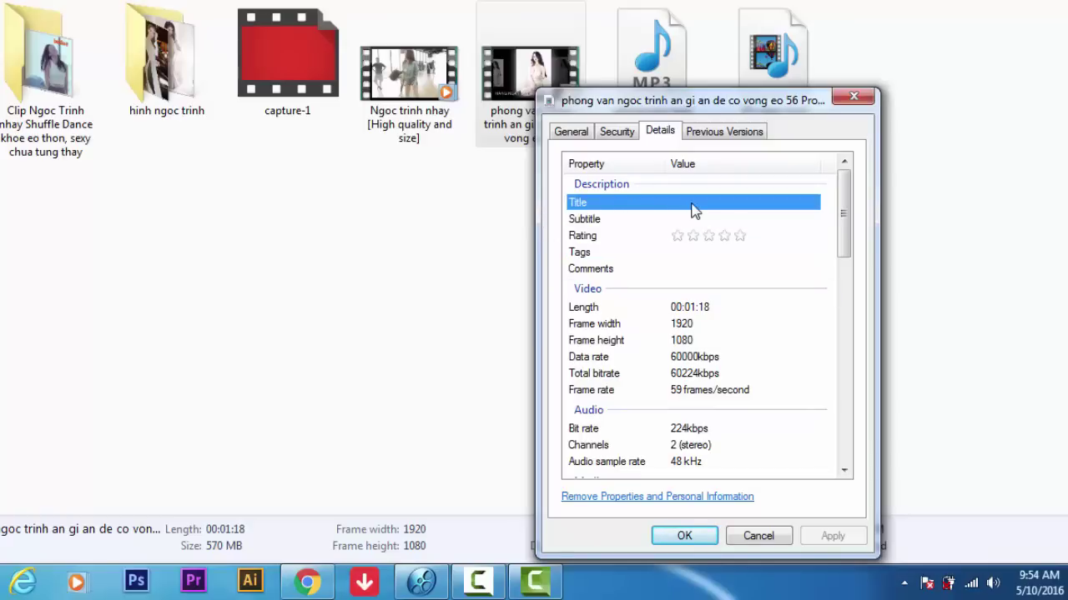
drag(644, 100, 679, 32)
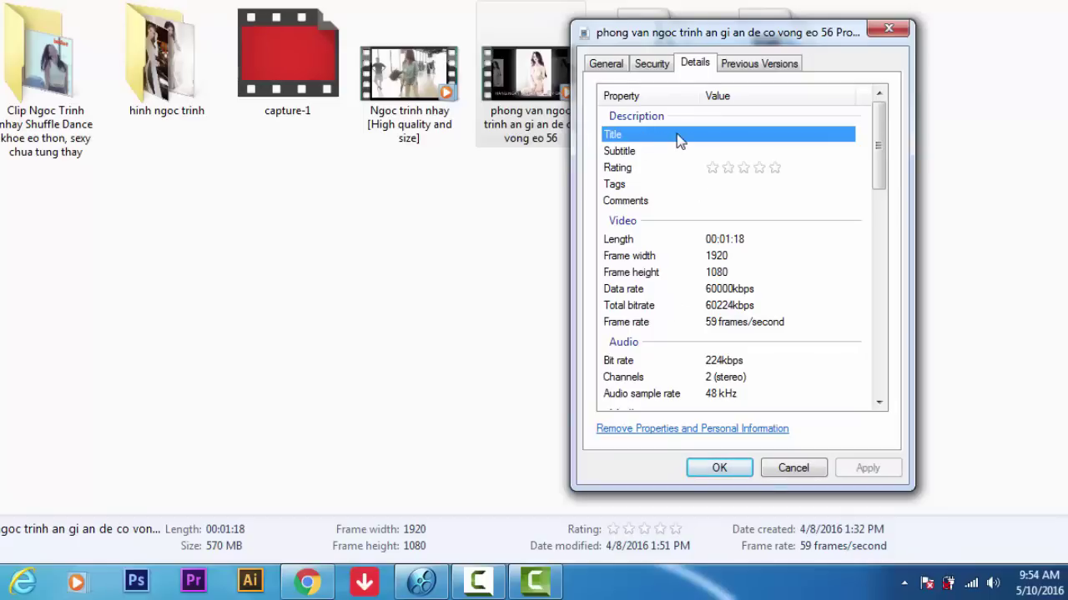
Step: Set the title of the Shuffle Dance clip to "Phonmg vấn Ngọc Trinh ăn gì để có vòng eo 56" in its properties
text(Phonmg vấn Ngoc)
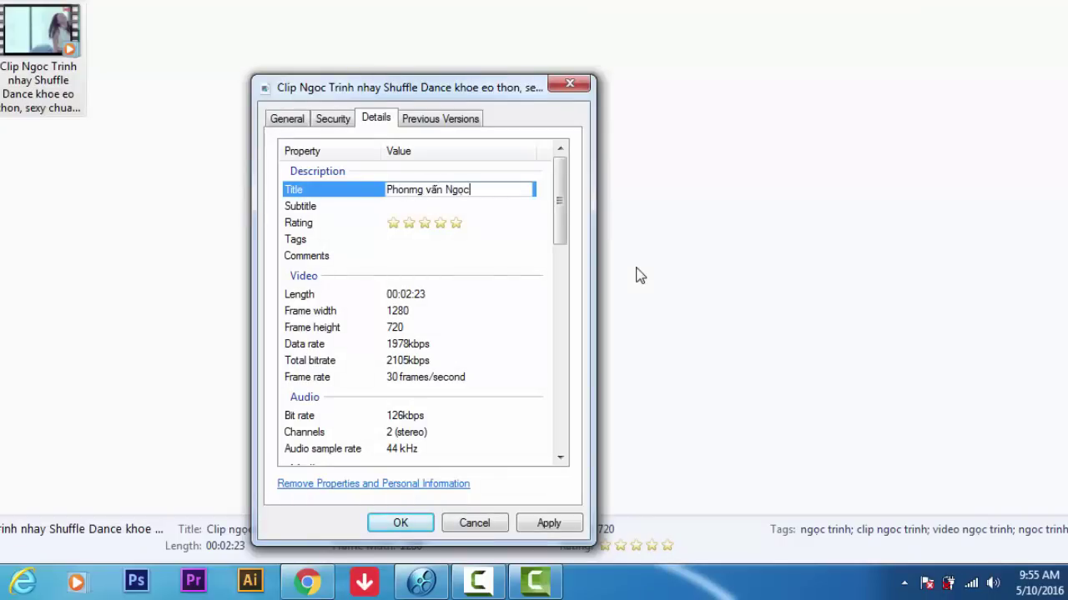
text( Trinh a)
text(n)
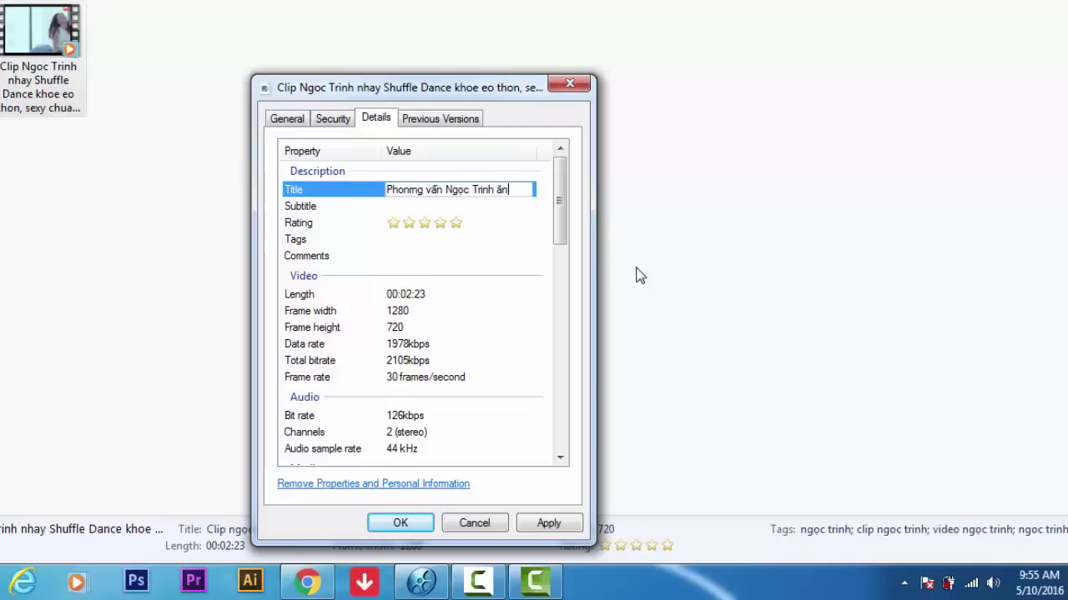
text( gì để)
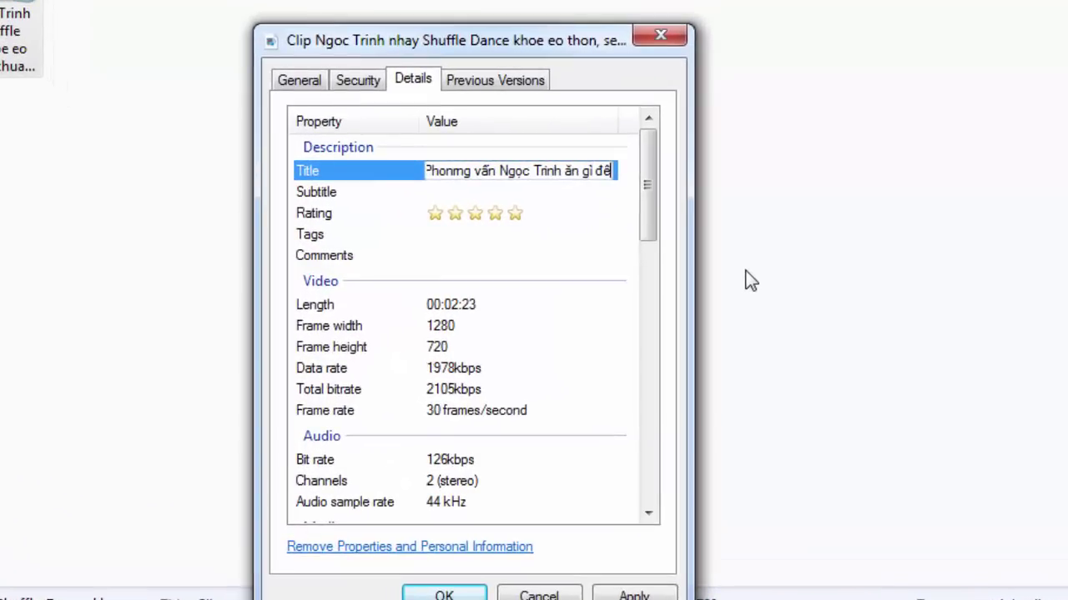
text( có vòng )
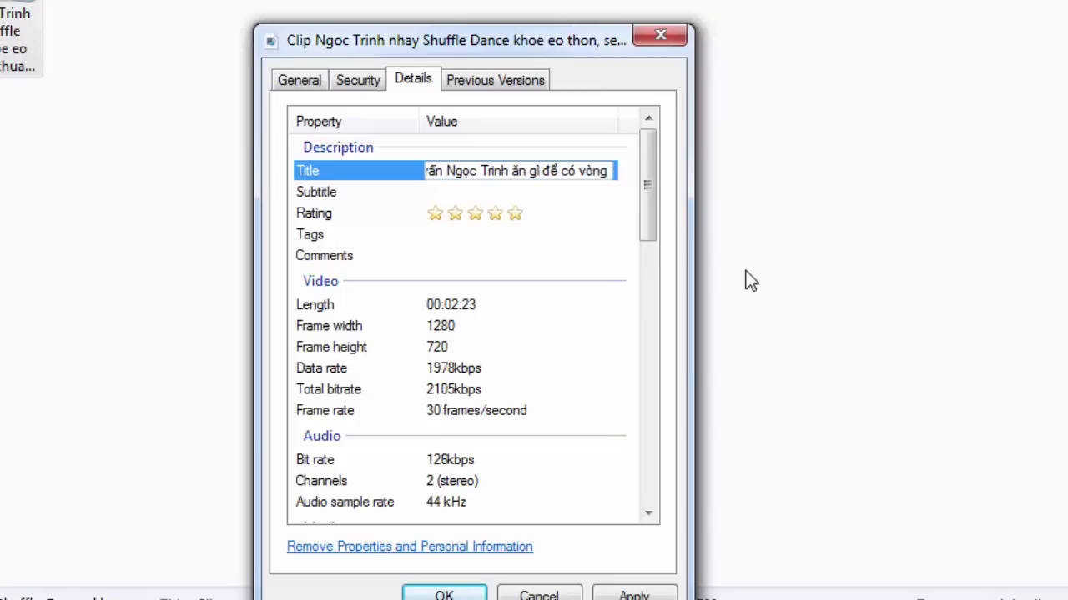
text(eo 5)
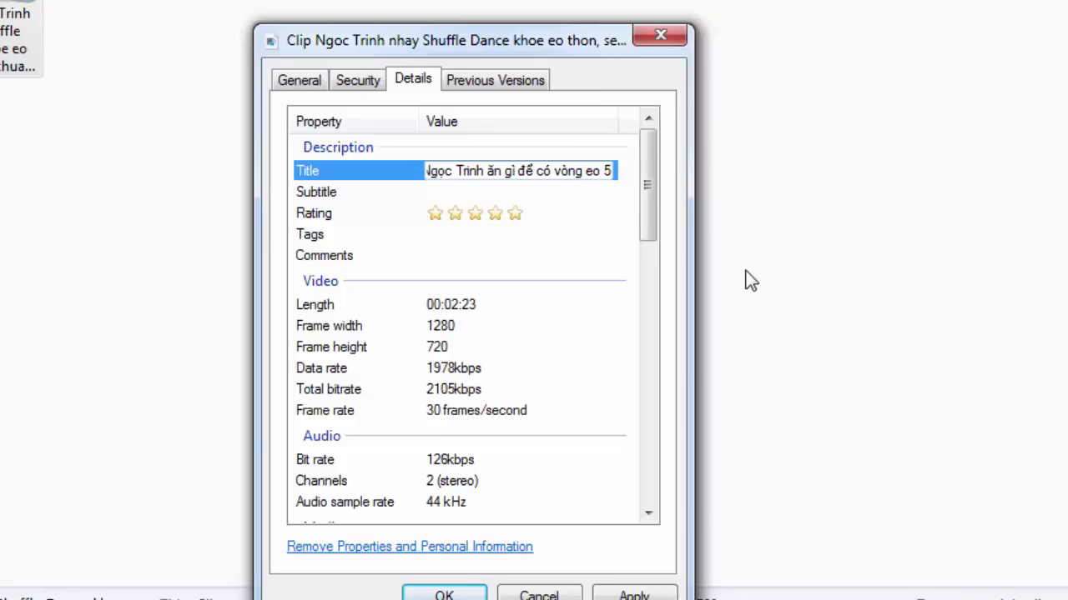
text(6)
key(Return)
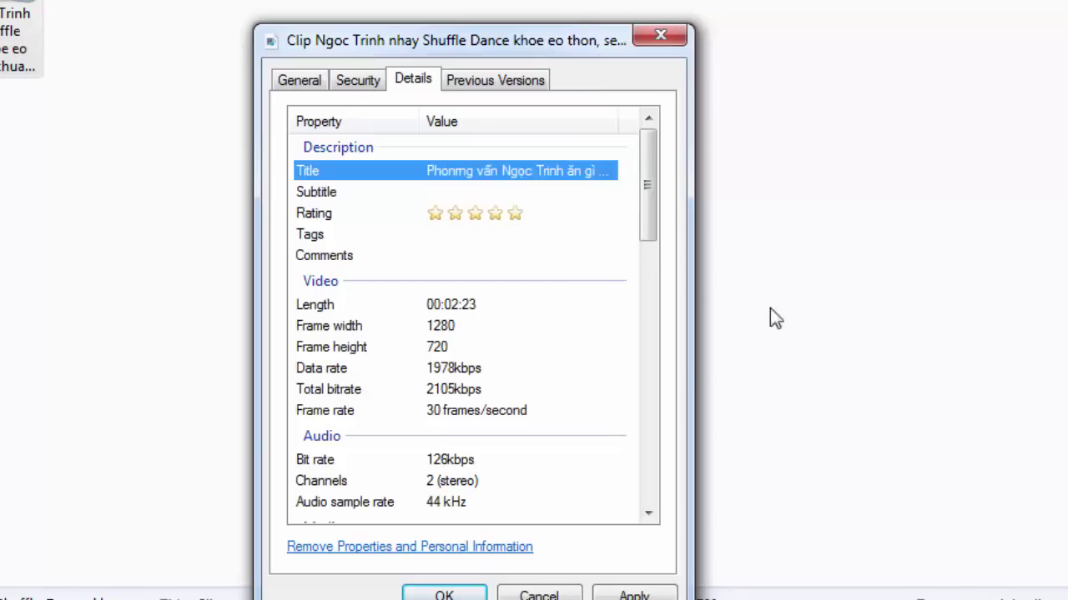
Step: Enter "phong van ngoc trinh" as the clip's subtitle and select its rating property
click(476, 194)
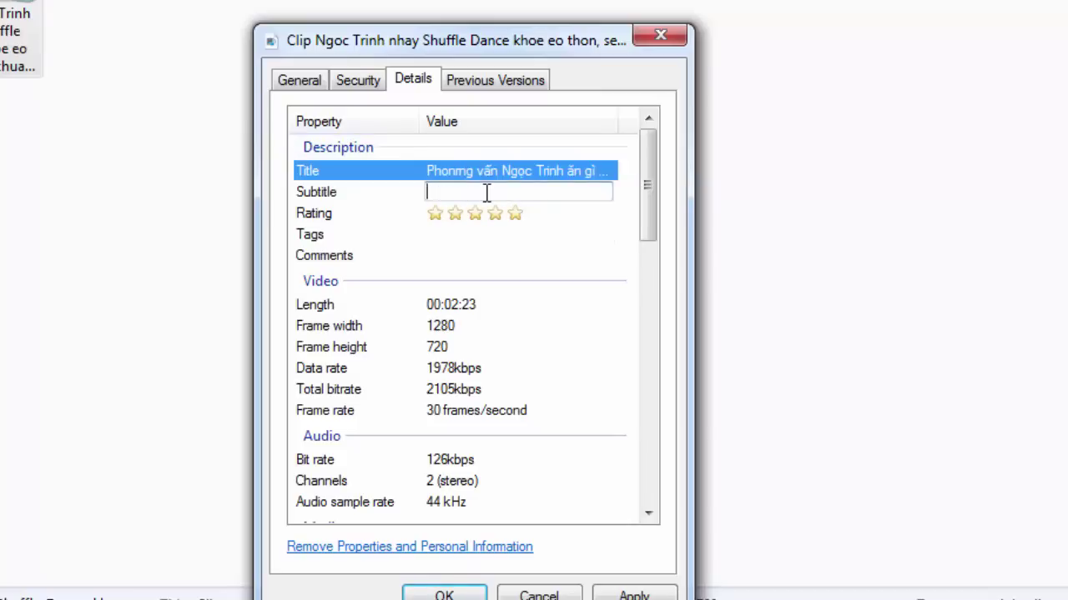
text(phong van ngoc trinh)
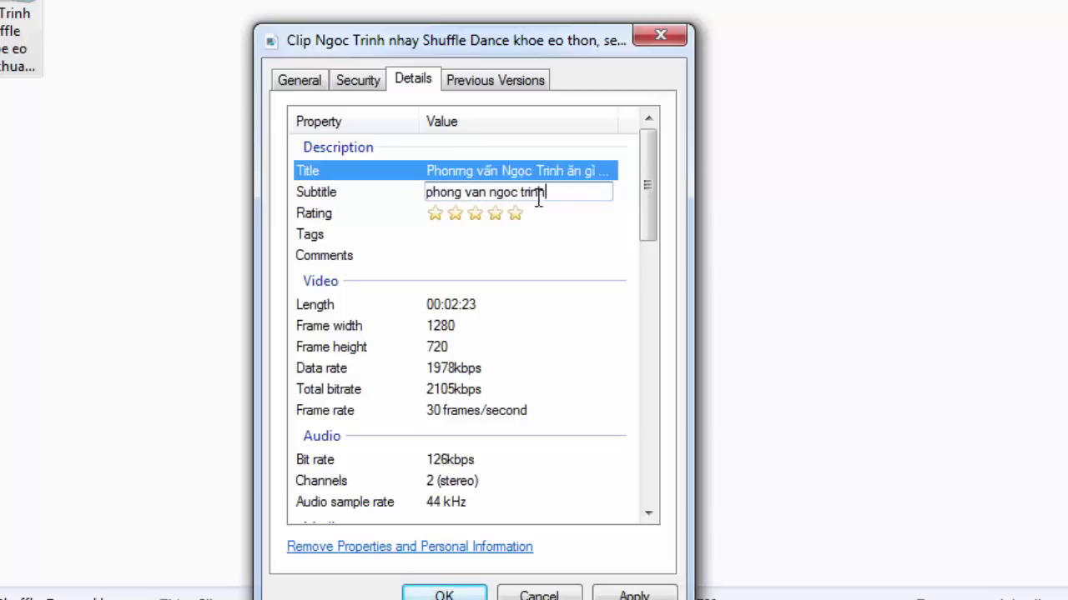
click(518, 219)
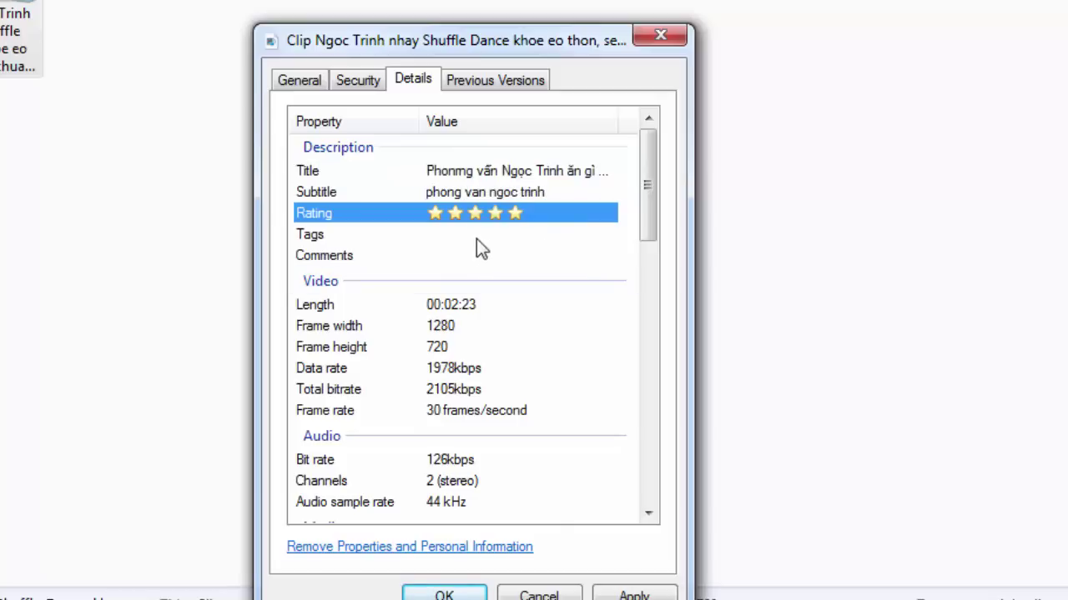
Step: Add the tags "ngoc trinh; ngọc trinh; phỏng vấn ngọc trinh; clicp ngọc trinh;" to the clip, then apply and close its properties
click(471, 239)
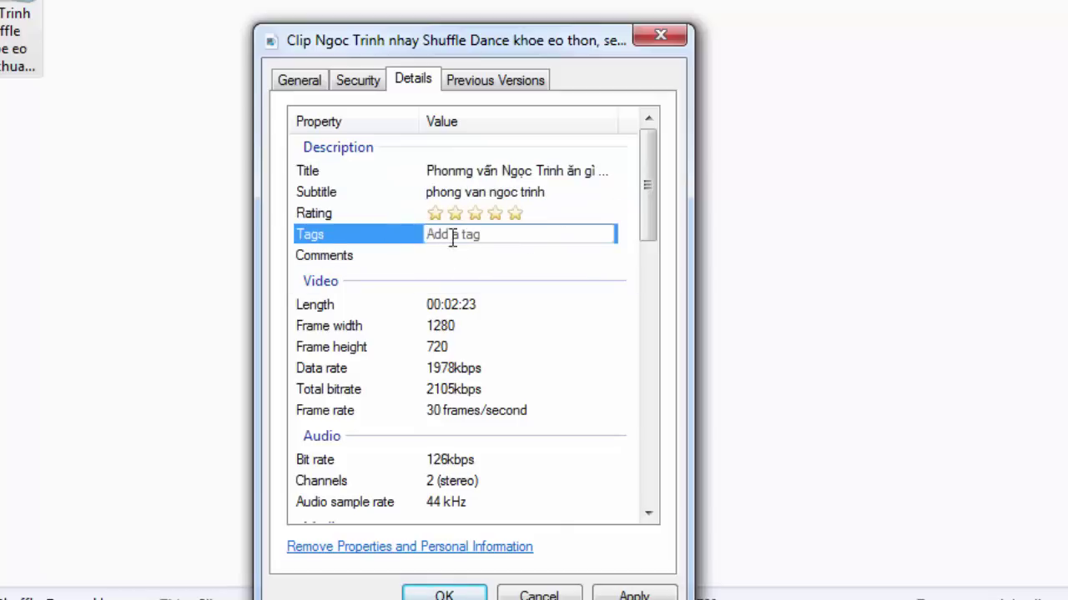
text(ngoc trinh;)
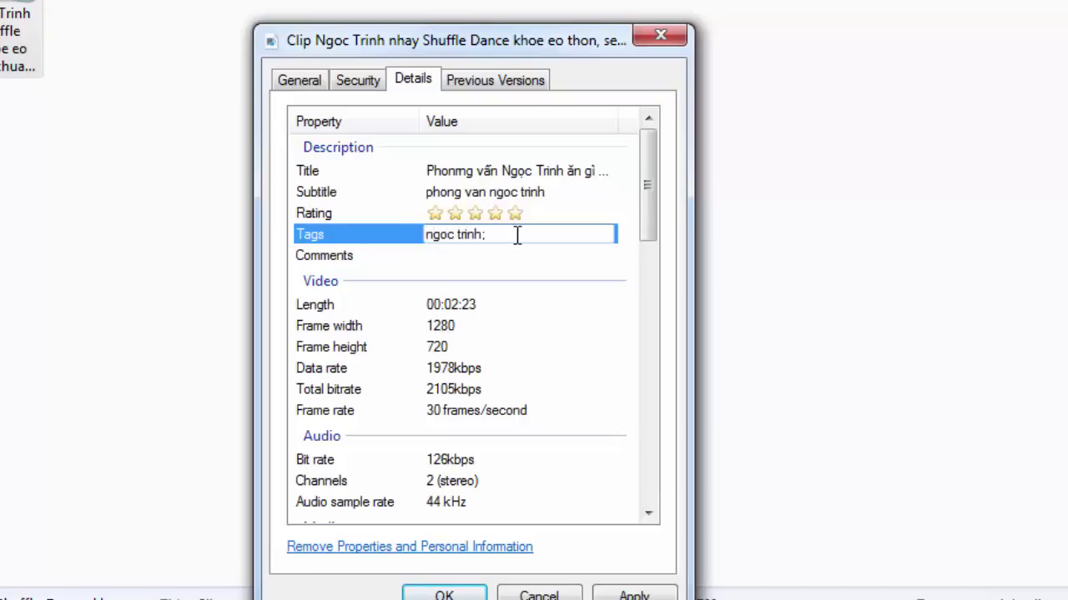
text( ngoc trinh; phỏng vấn ngoc trinh; clicp ngoc trinh;)
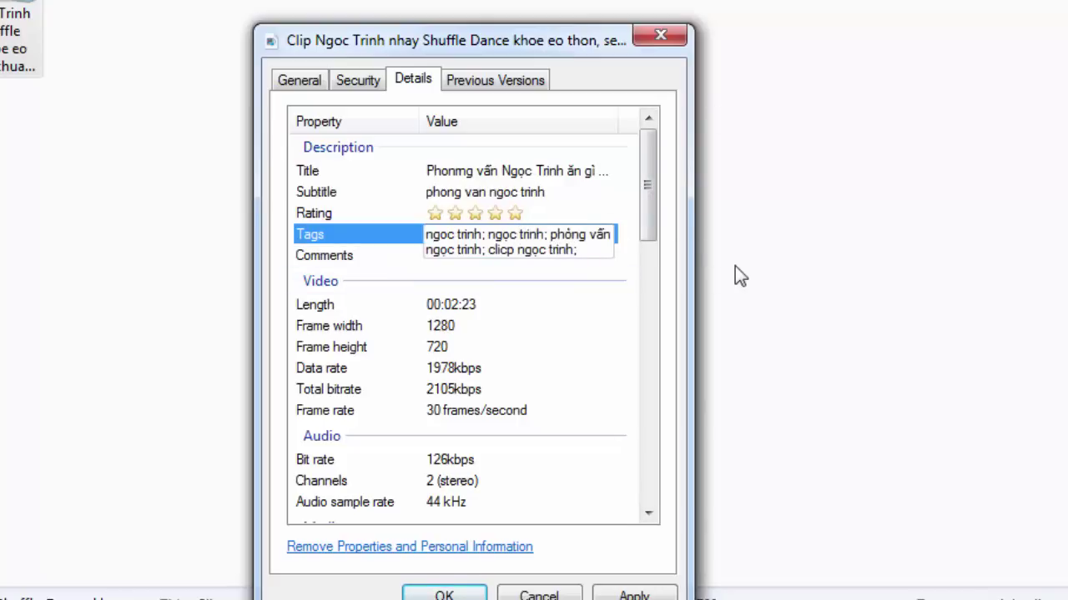
key(Return)
click(634, 595)
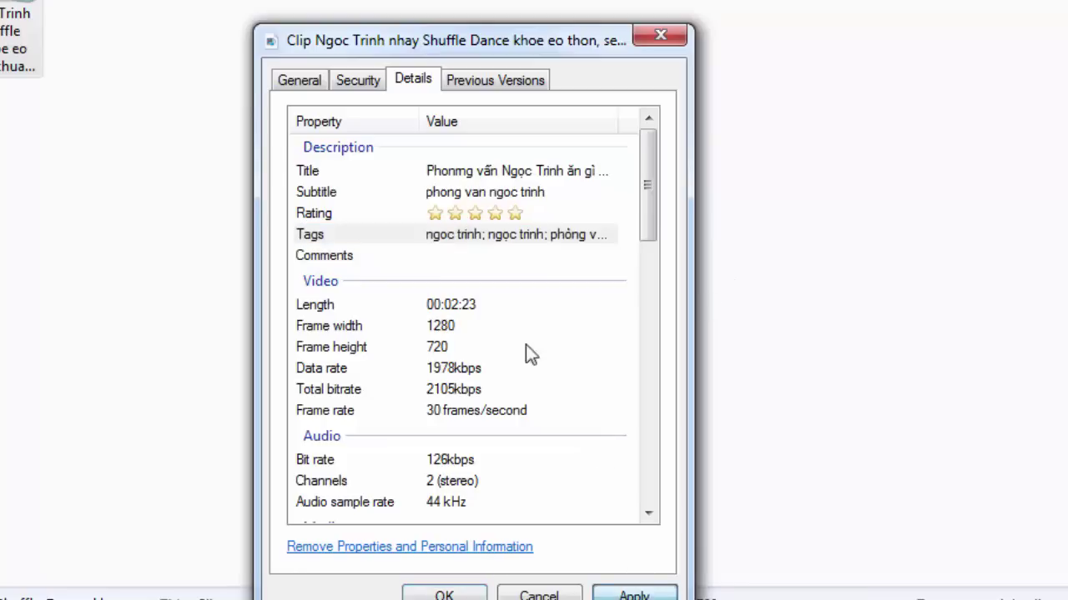
click(443, 594)
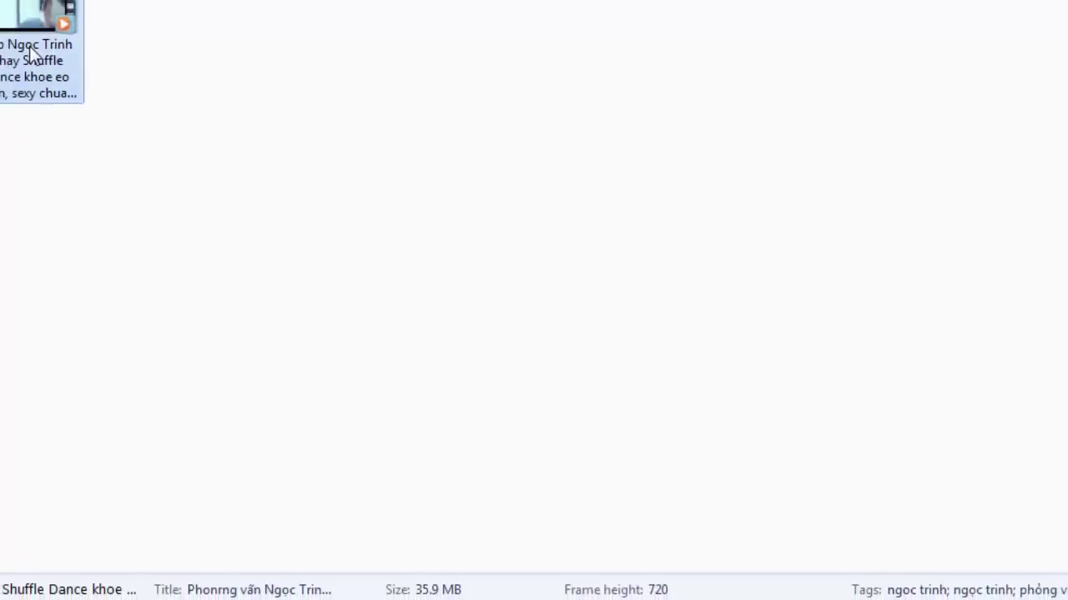
Step: Reopen the clip's properties, check the saved title, subtitle and tags in its details, and close them
right_click(21, 38)
click(262, 501)
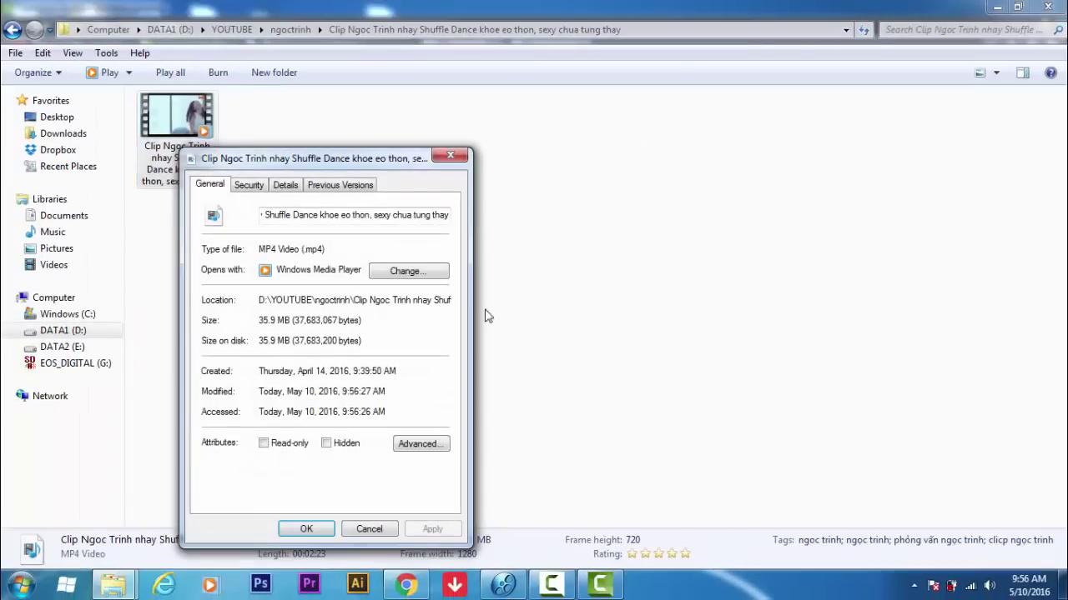
click(285, 188)
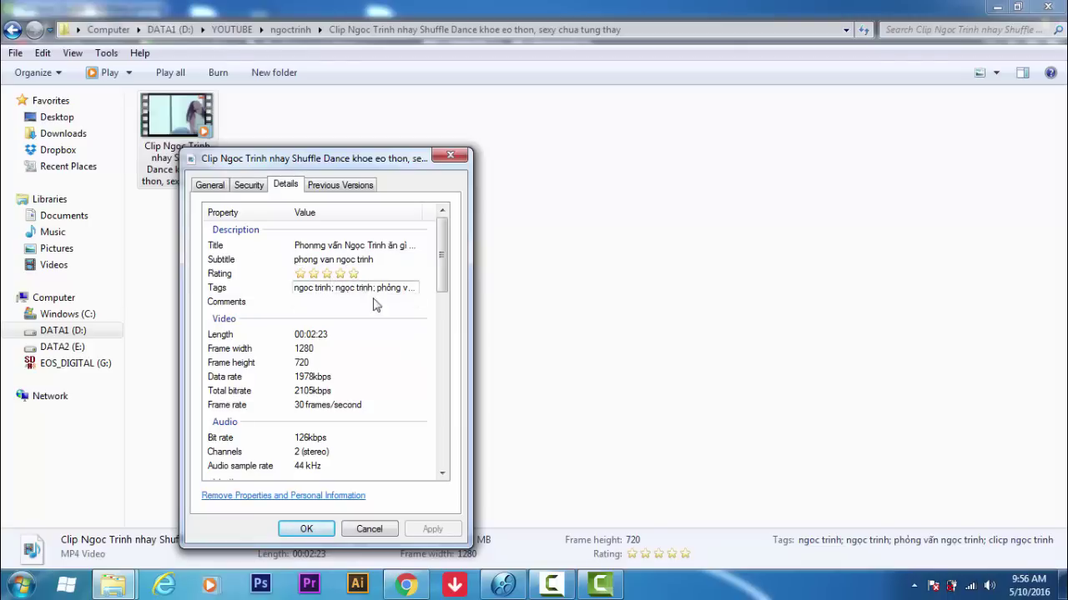
click(308, 528)
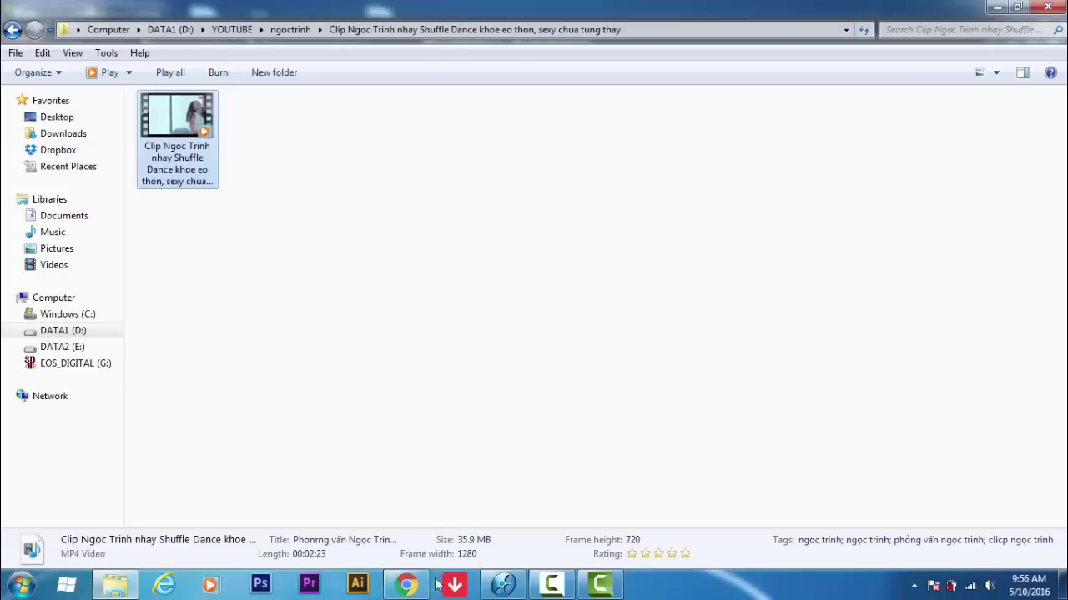
Step: Switch to Chrome, bring up the YouTube home page and open the video upload page
click(406, 585)
click(320, 10)
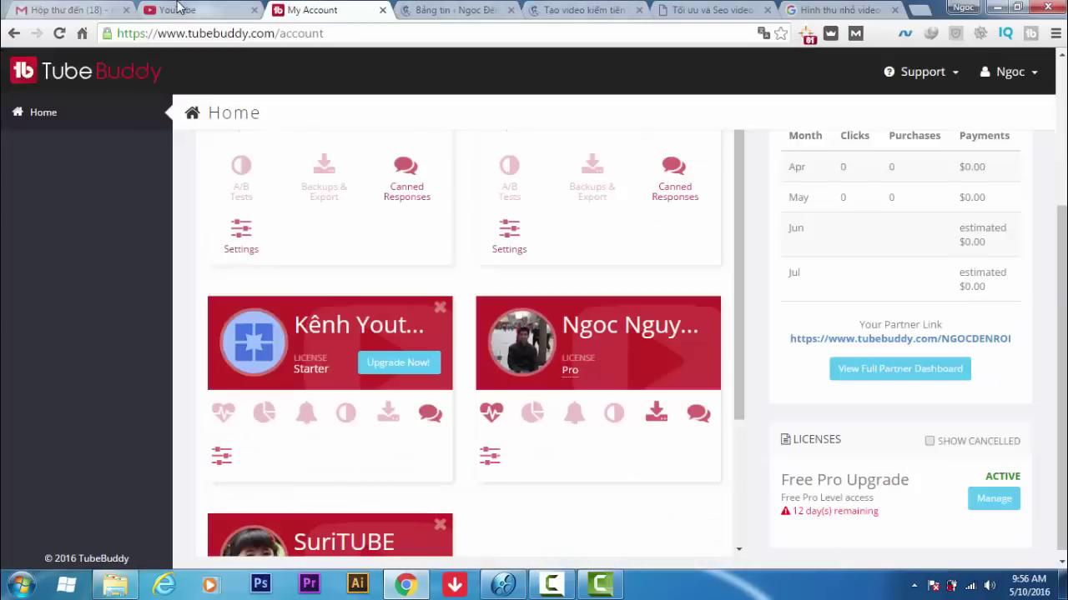
click(200, 10)
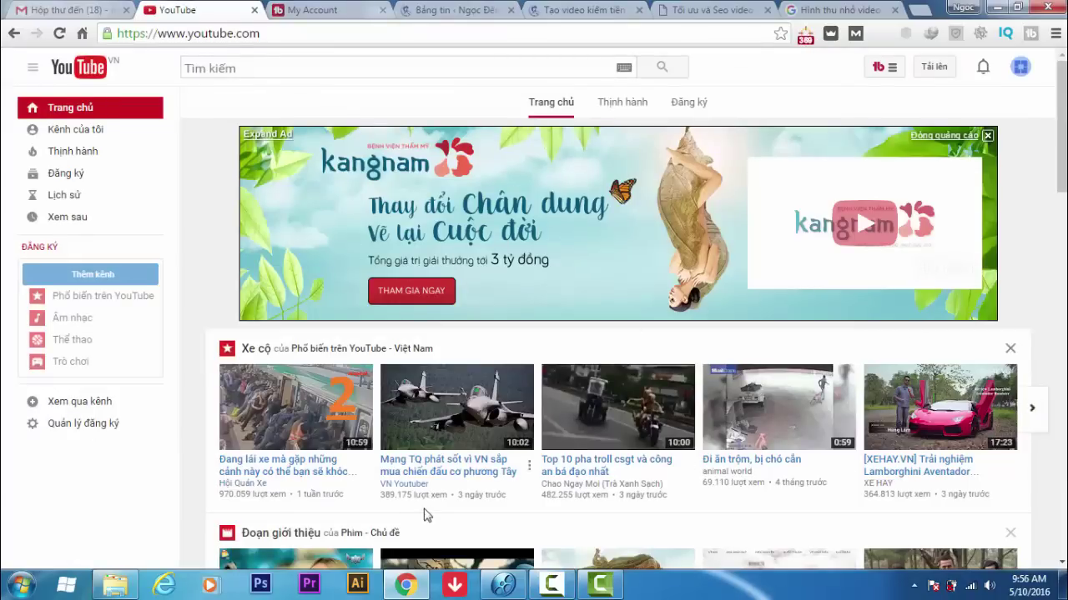
scroll(595, 520, down, 2)
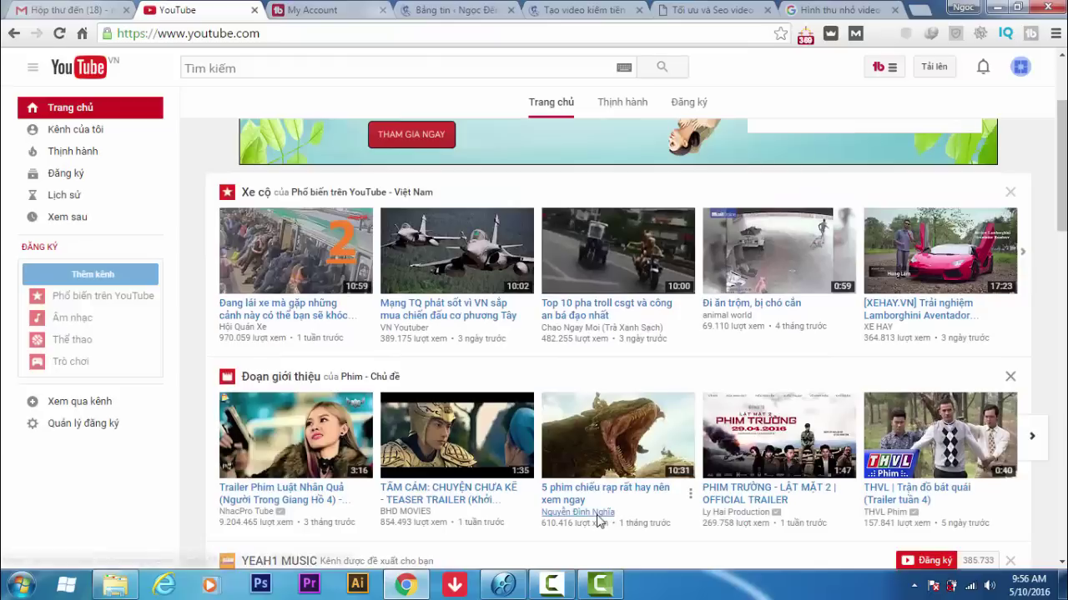
scroll(596, 520, up, 2)
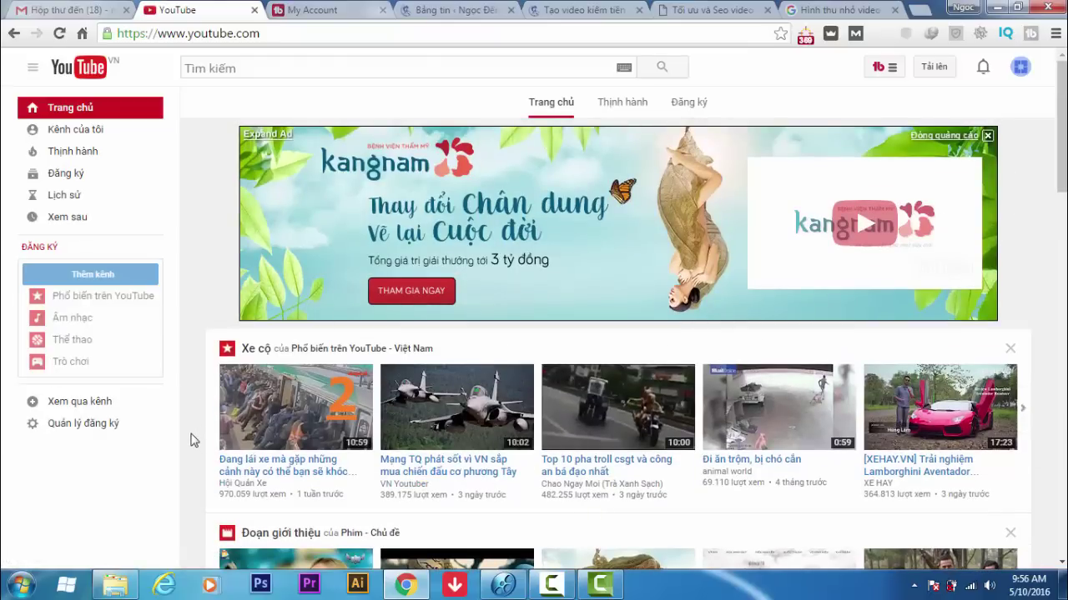
click(932, 70)
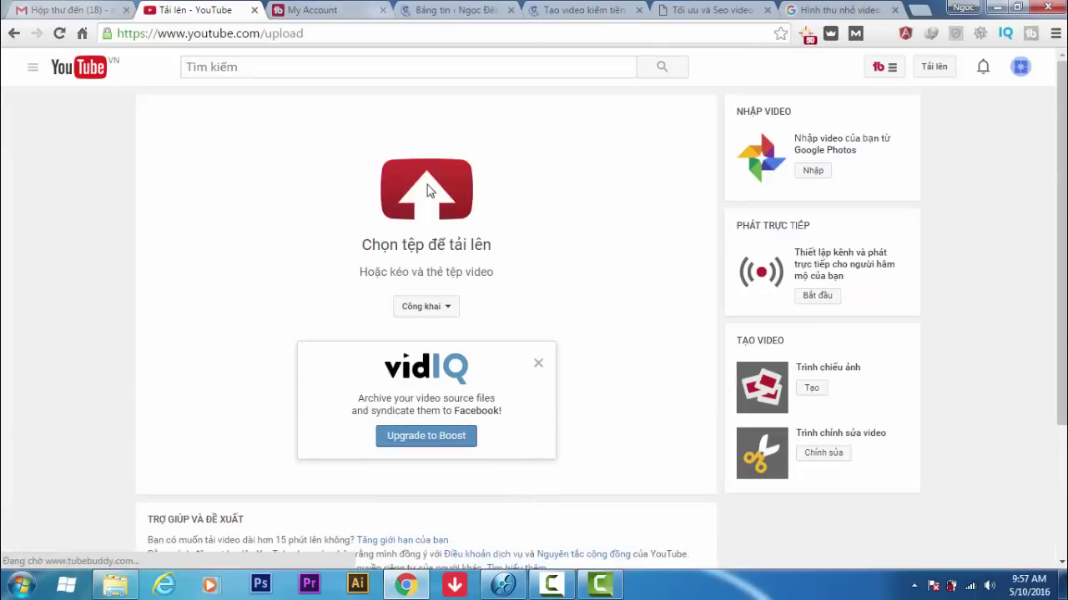
Step: Dismiss the file chooser and set the upload's privacy to "Không công khai"
click(514, 371)
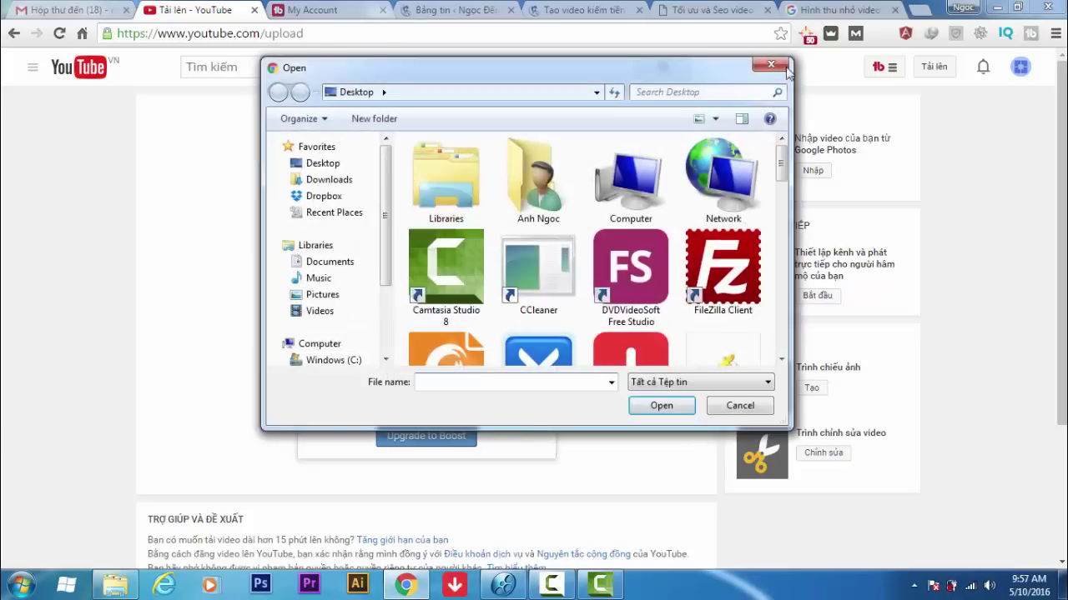
click(433, 309)
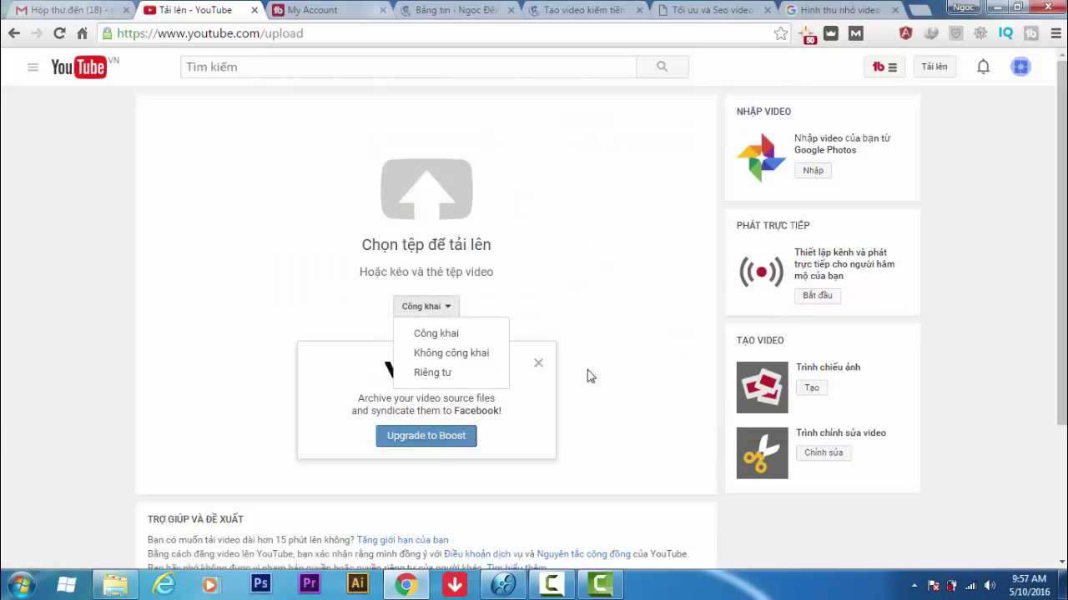
click(457, 358)
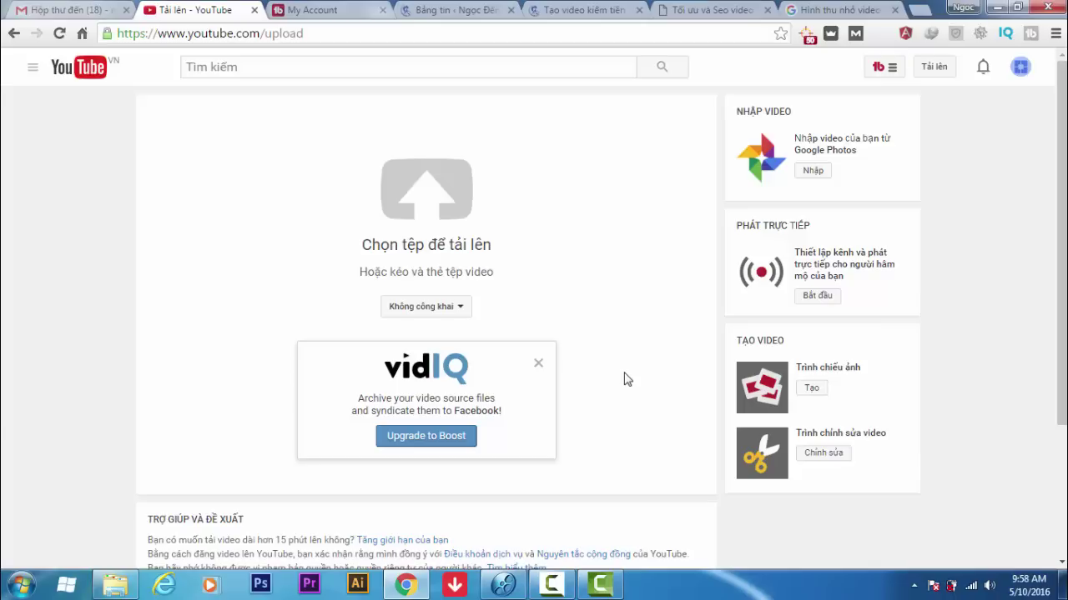
Step: Upload the video "phong van ngoc trinh an gi an de co vong eo 56" from the YOUTUBE\ngoctrinh folder on drive D
click(465, 308)
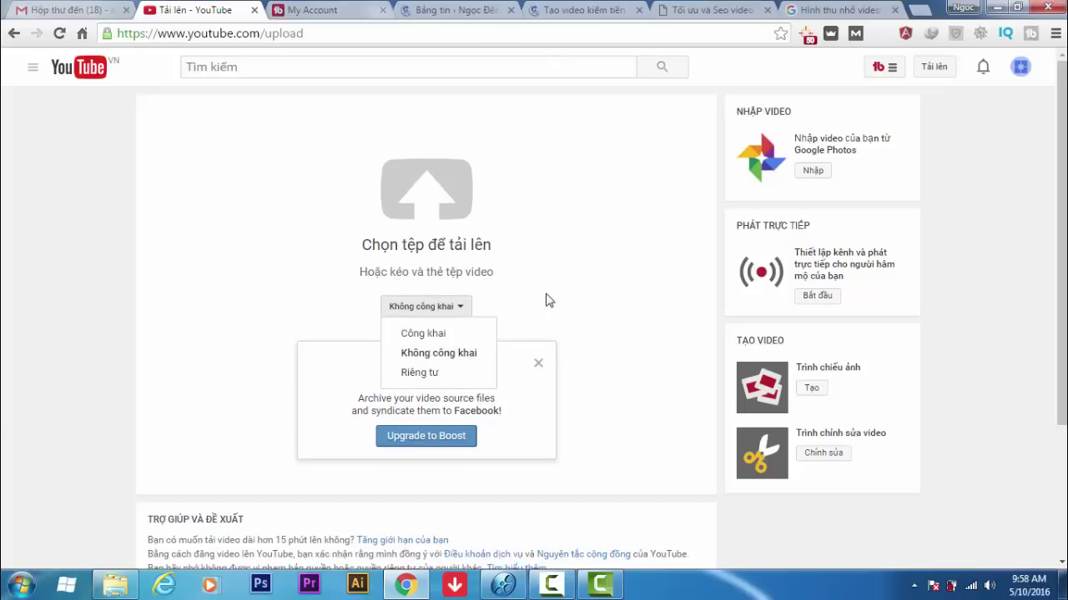
click(397, 182)
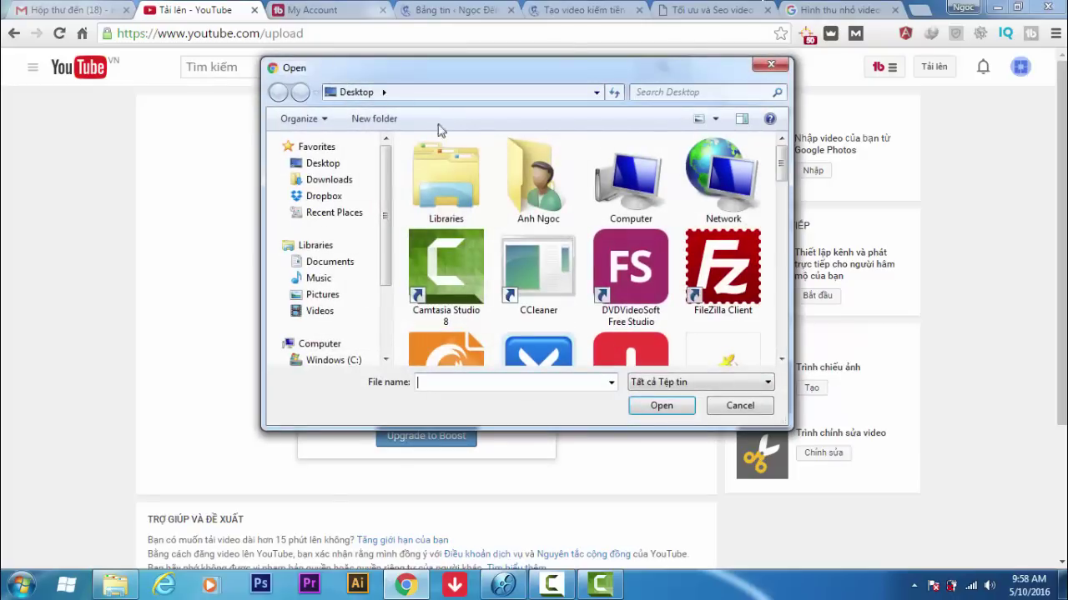
scroll(342, 254, down, 3)
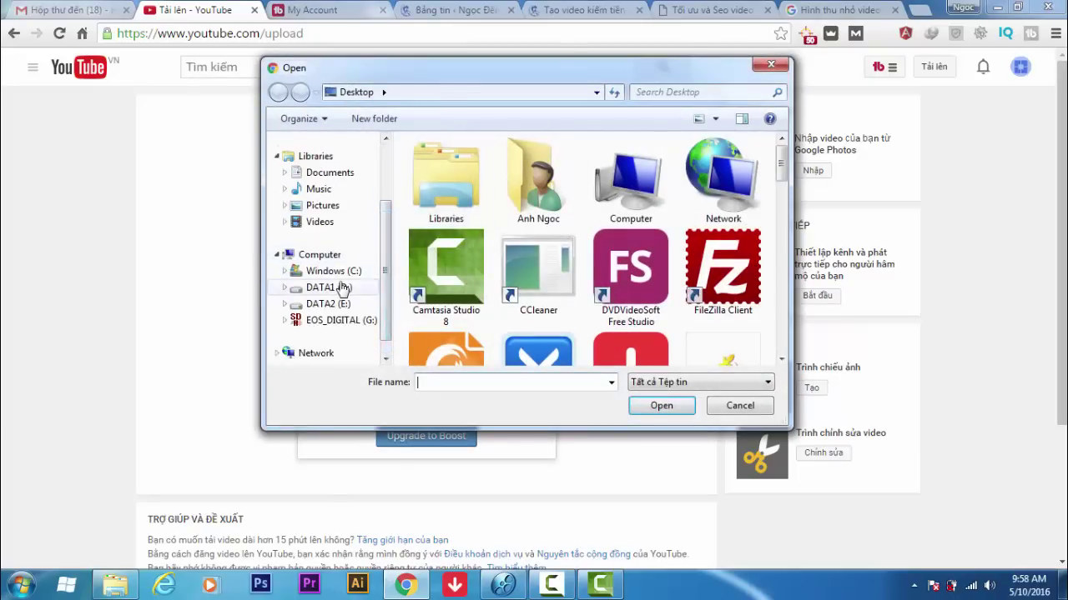
click(338, 286)
scroll(785, 198, down, 3)
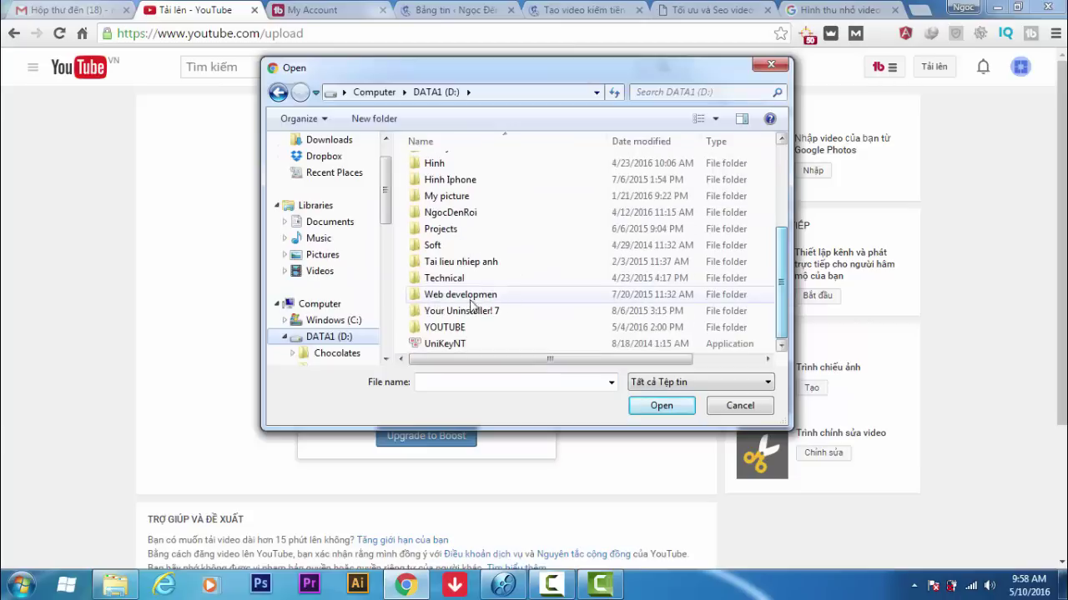
double_click(457, 330)
scroll(534, 283, down, 7)
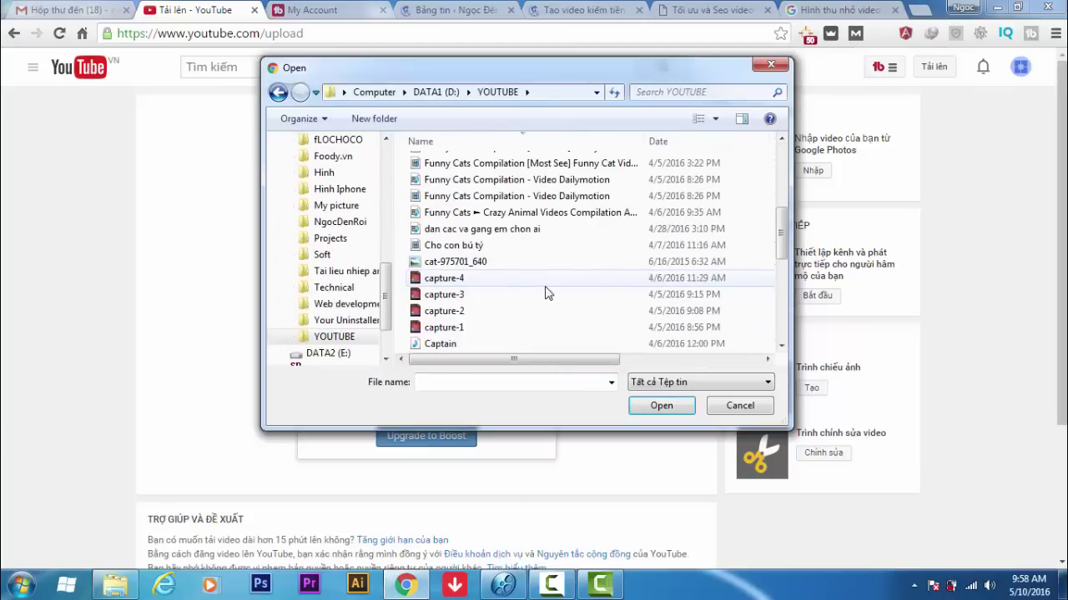
double_click(474, 310)
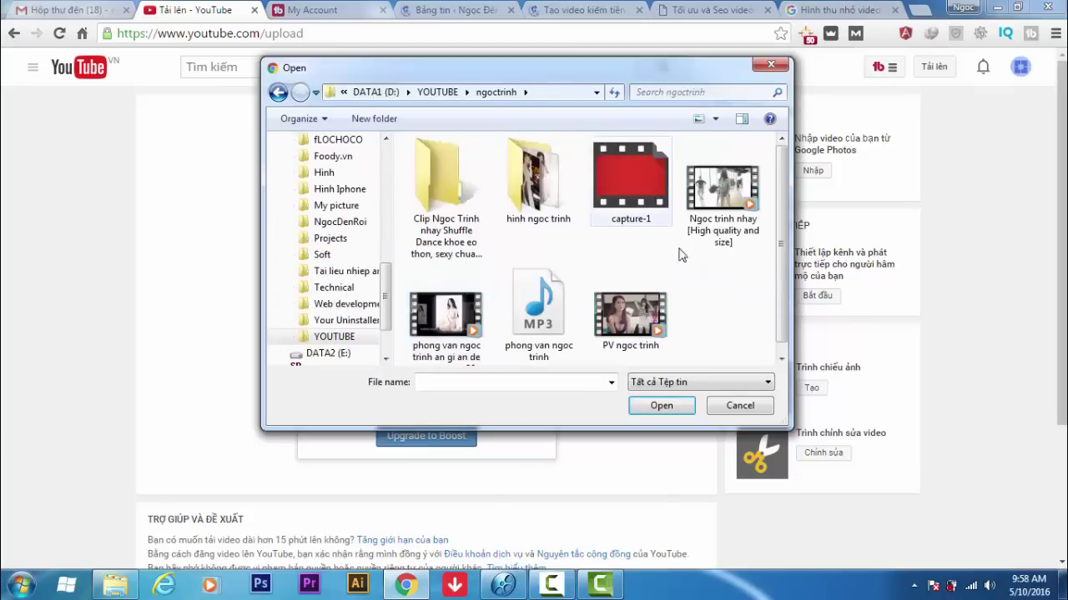
click(445, 317)
click(661, 405)
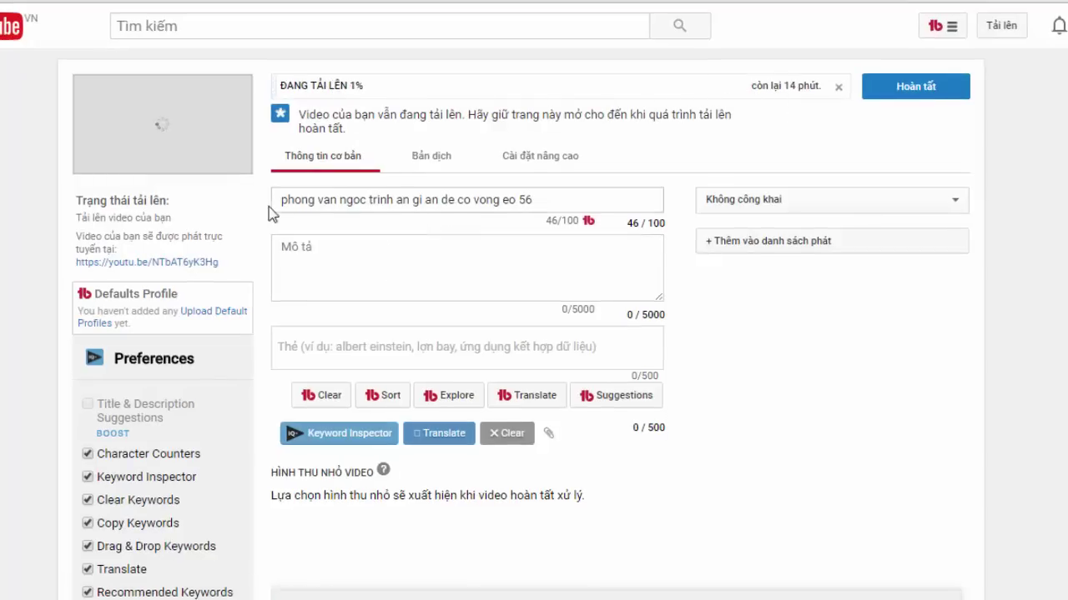
click(457, 200)
key(ctrl+a)
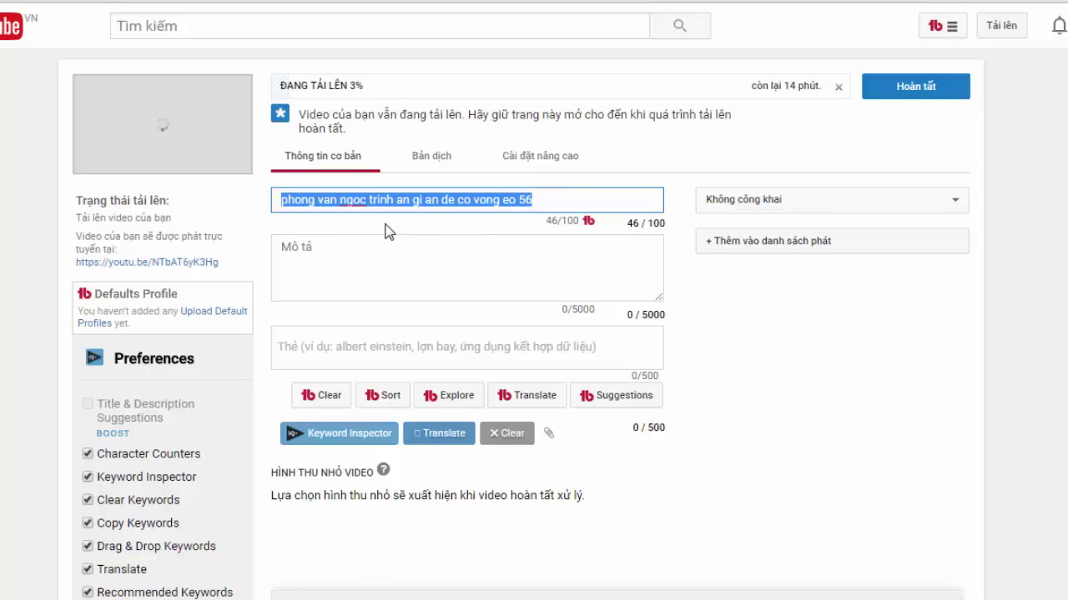
click(288, 247)
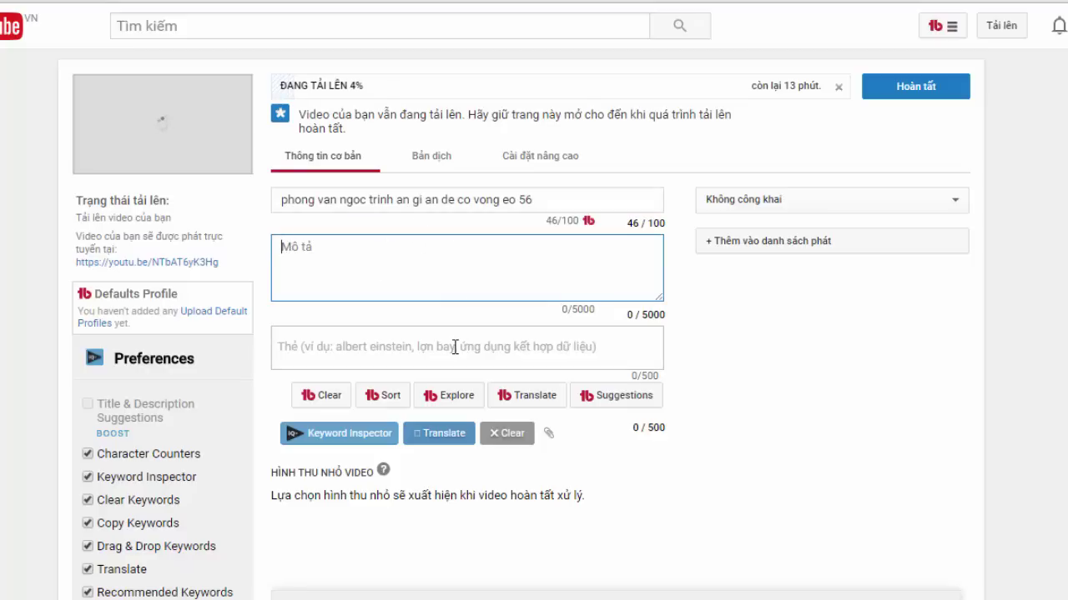
click(306, 348)
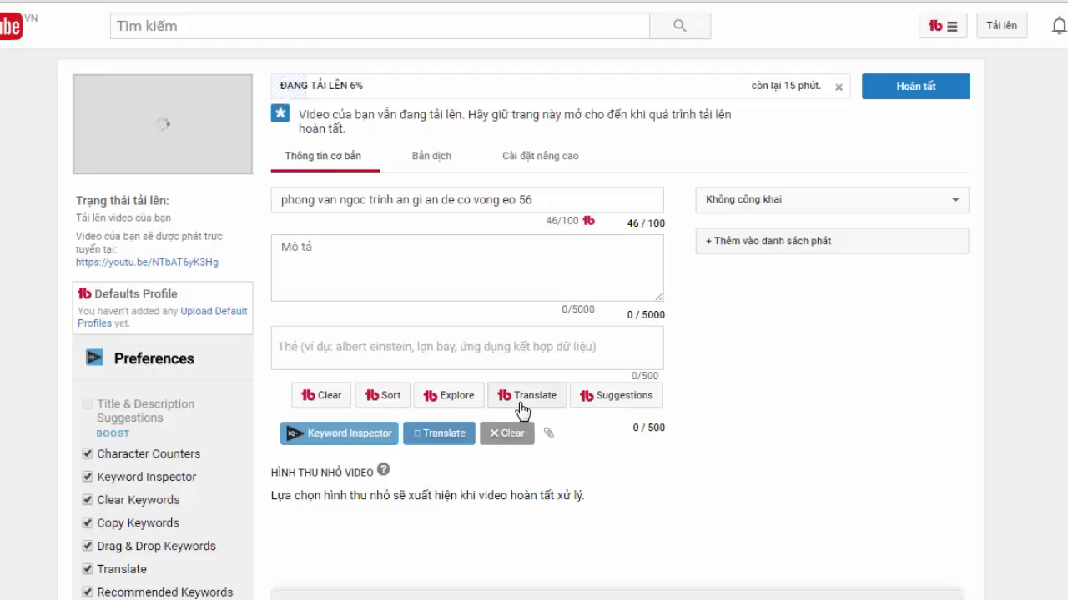
click(944, 26)
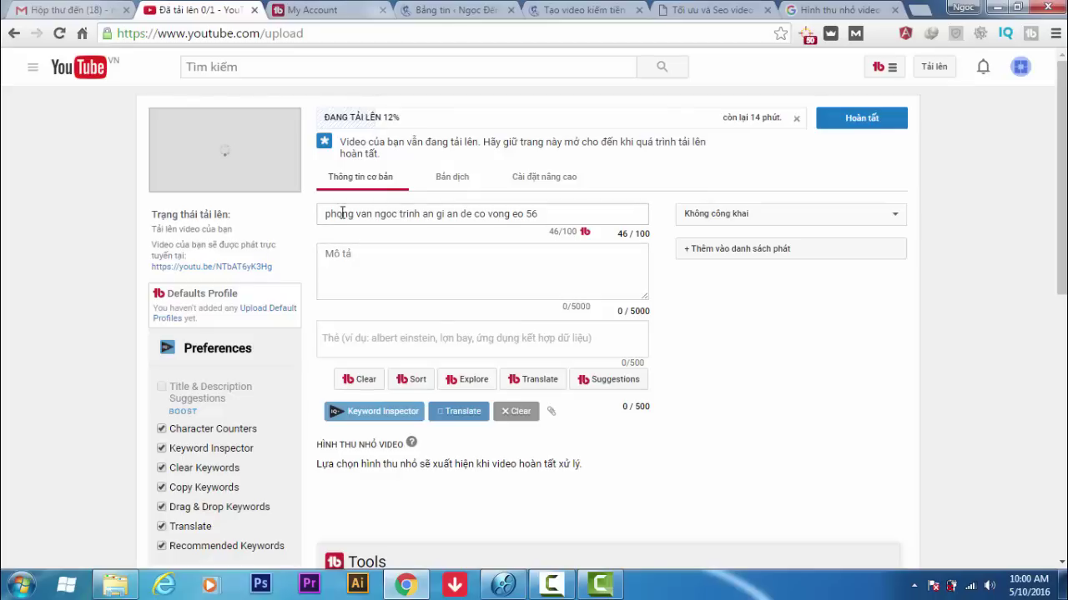
Step: Replace the upload's title with "Phỏng vấn Ngọc Trinh ăn gì để có vòng eo 56"
drag(329, 214, 224, 207)
click(584, 215)
text(Phỏng vấn Ngọc Trinh ăn gì để có vòng eo 56)
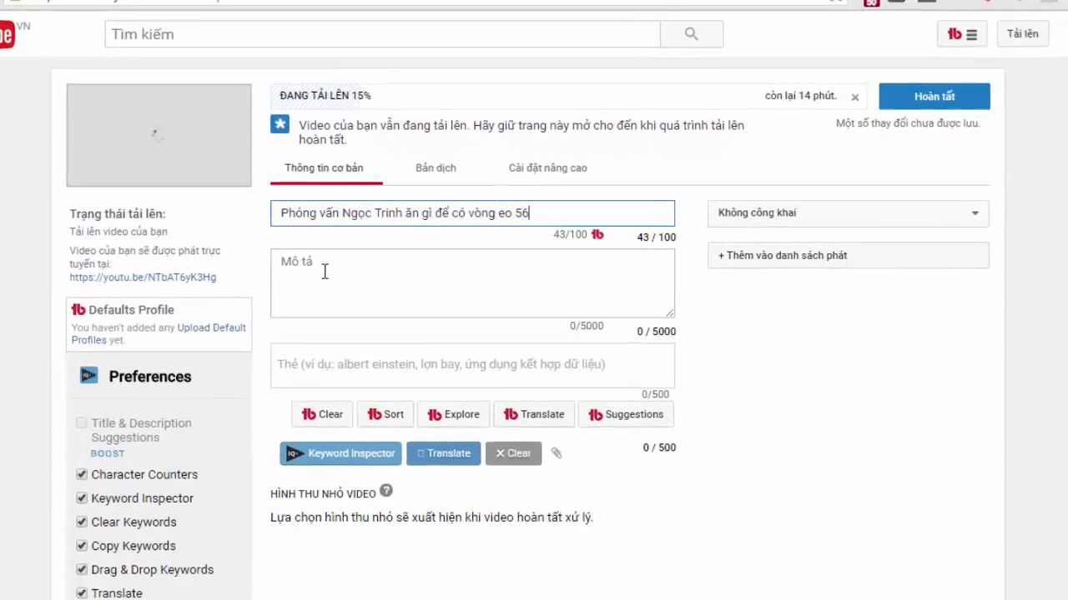
click(355, 262)
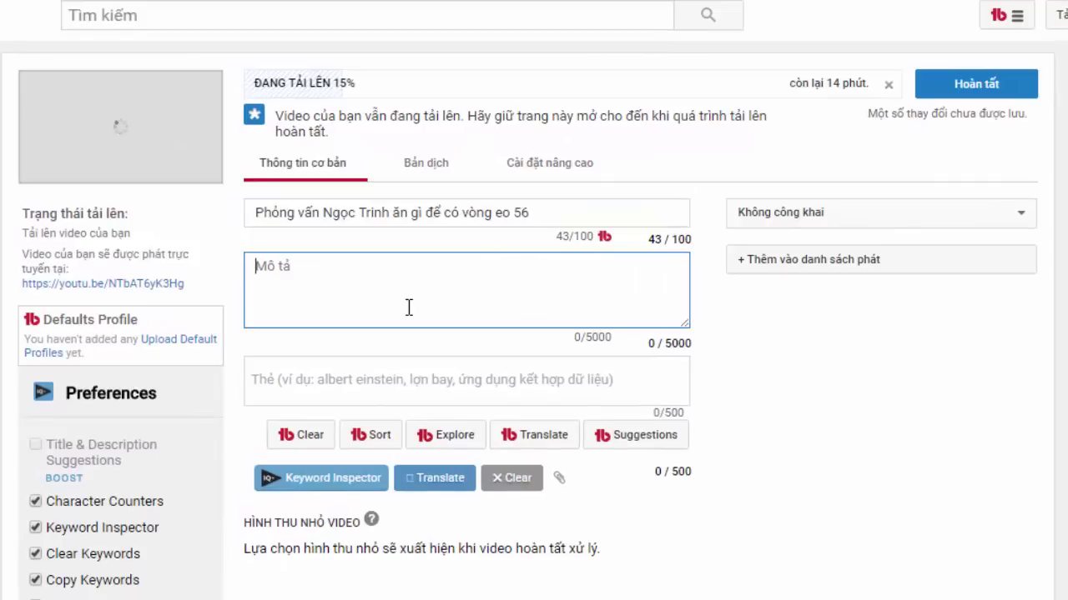
click(342, 379)
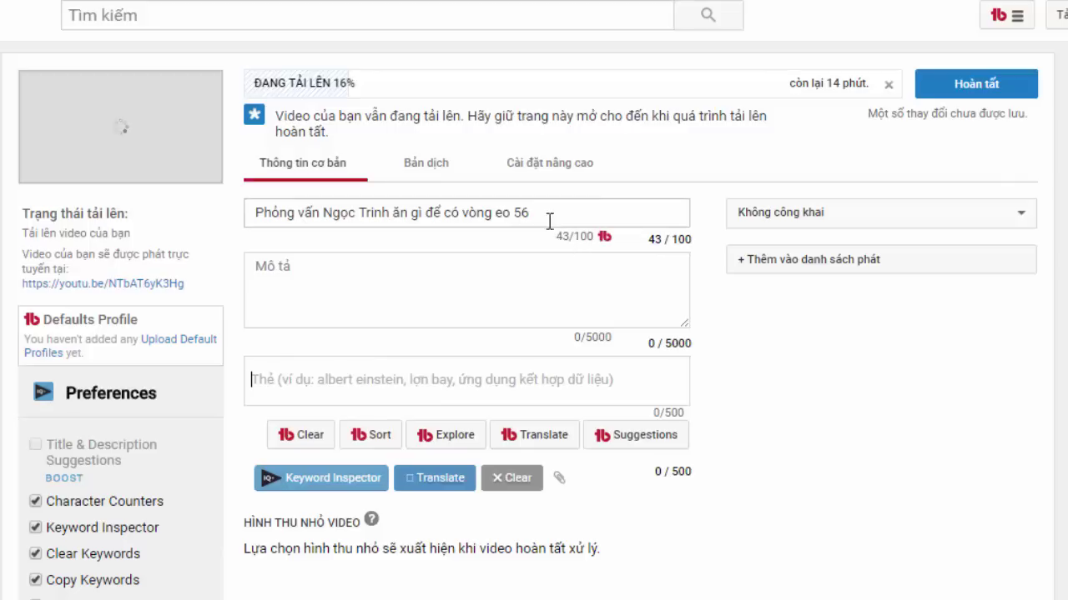
double_click(680, 241)
key(Tab)
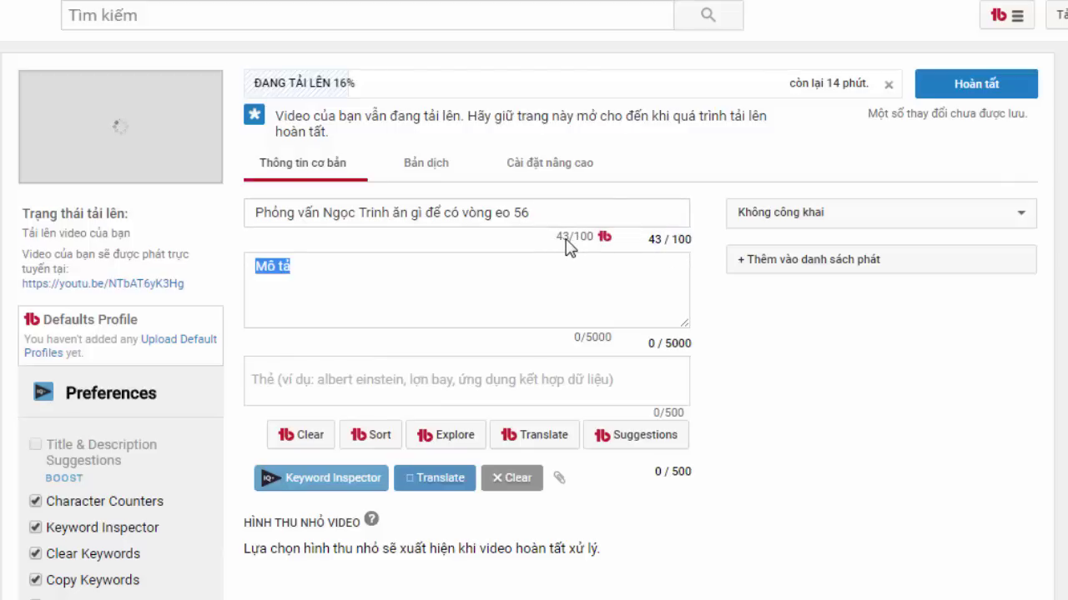
click(412, 317)
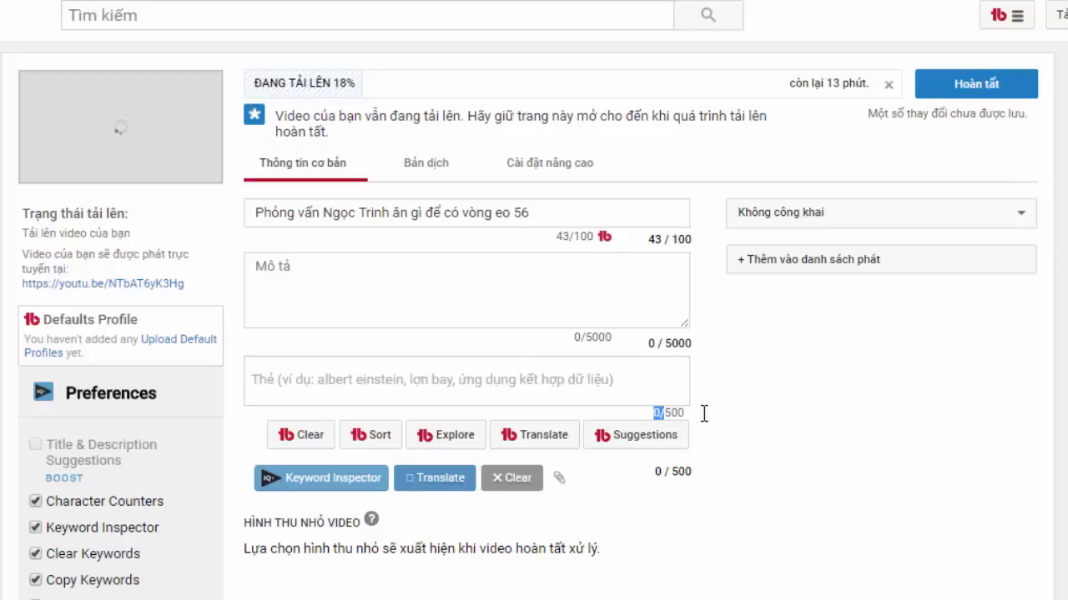
Step: Add the tag "ngoc trinh" to the uploading video
click(581, 383)
text(ngoc trinh)
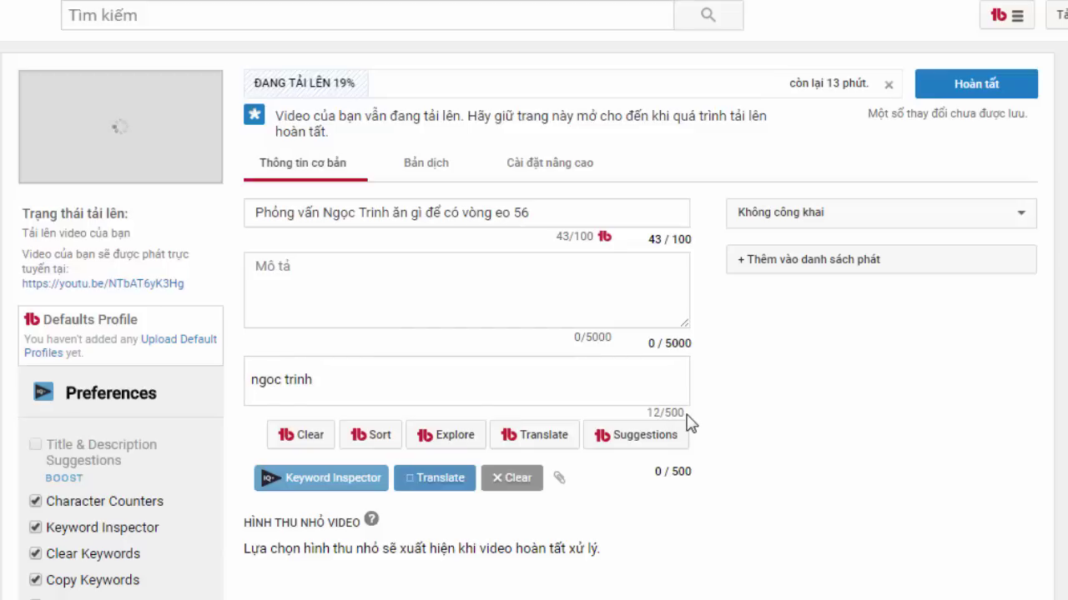
key(Return)
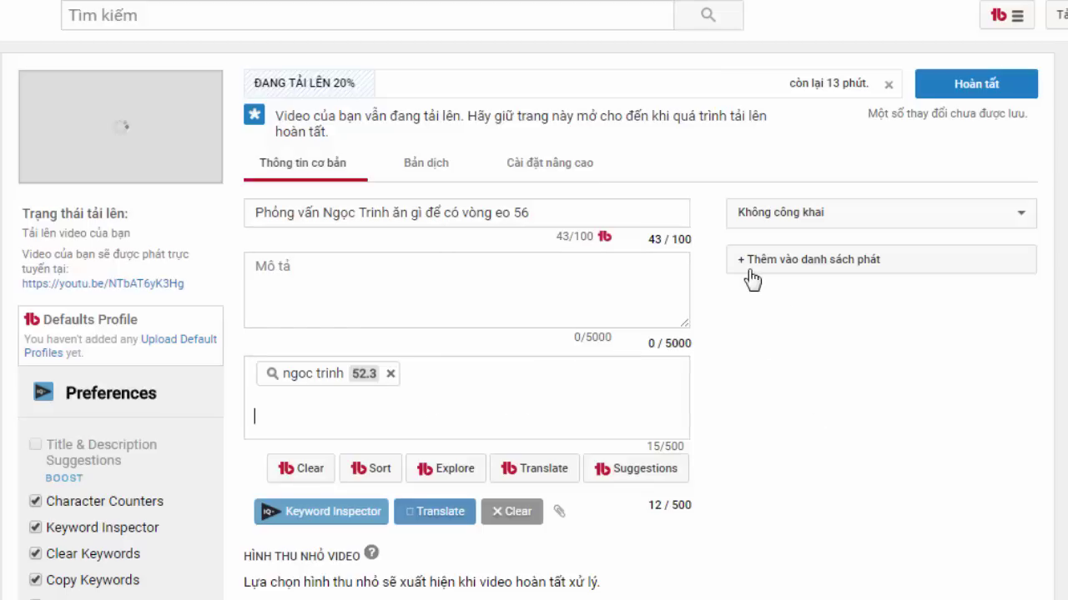
scroll(525, 487, down, 3)
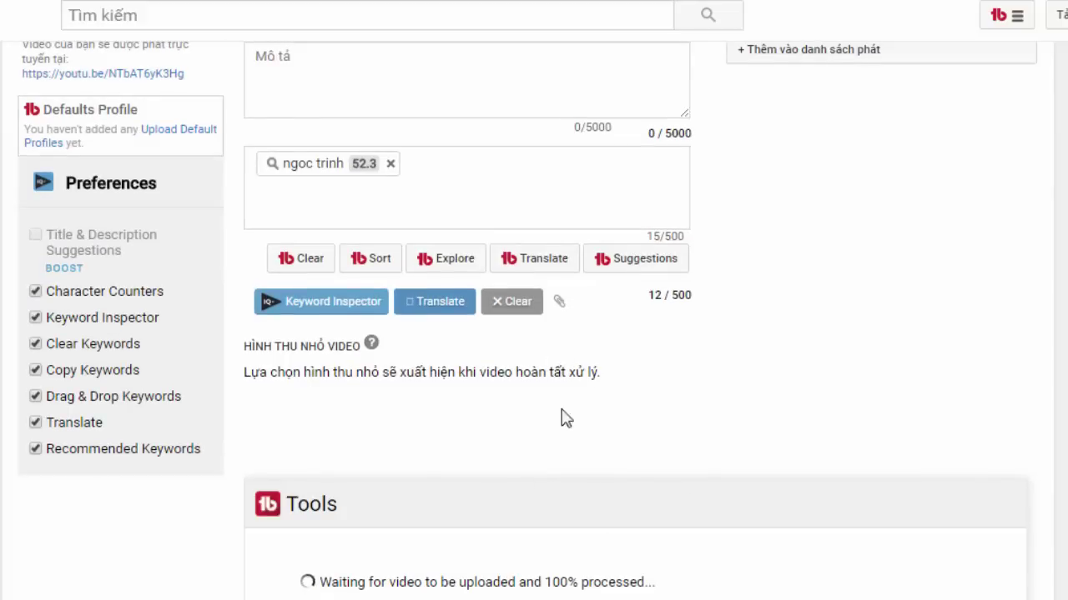
scroll(737, 450, up, 3)
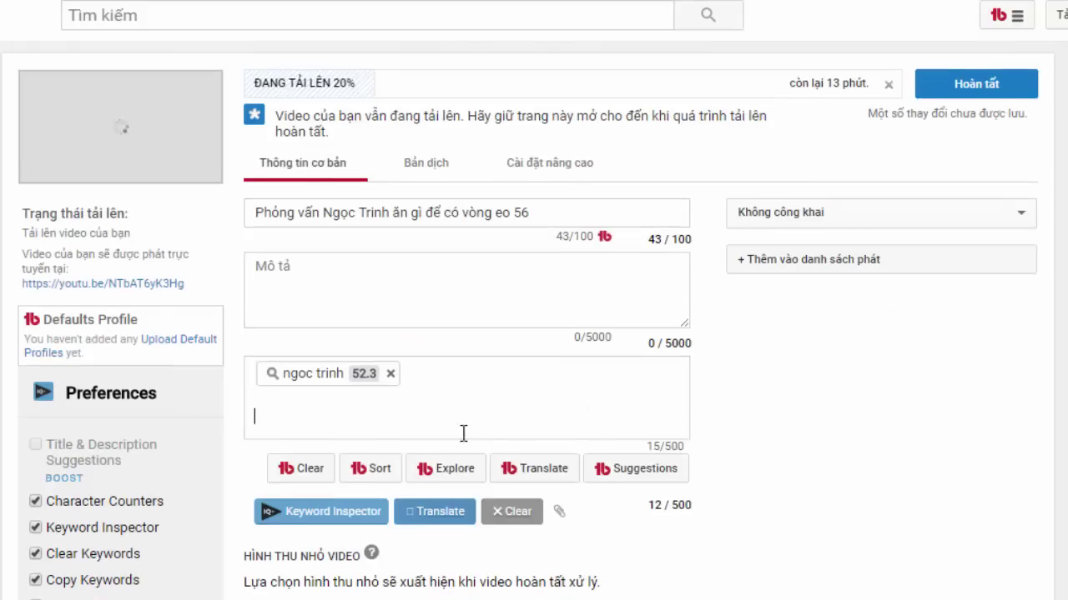
mouse_move(364, 373)
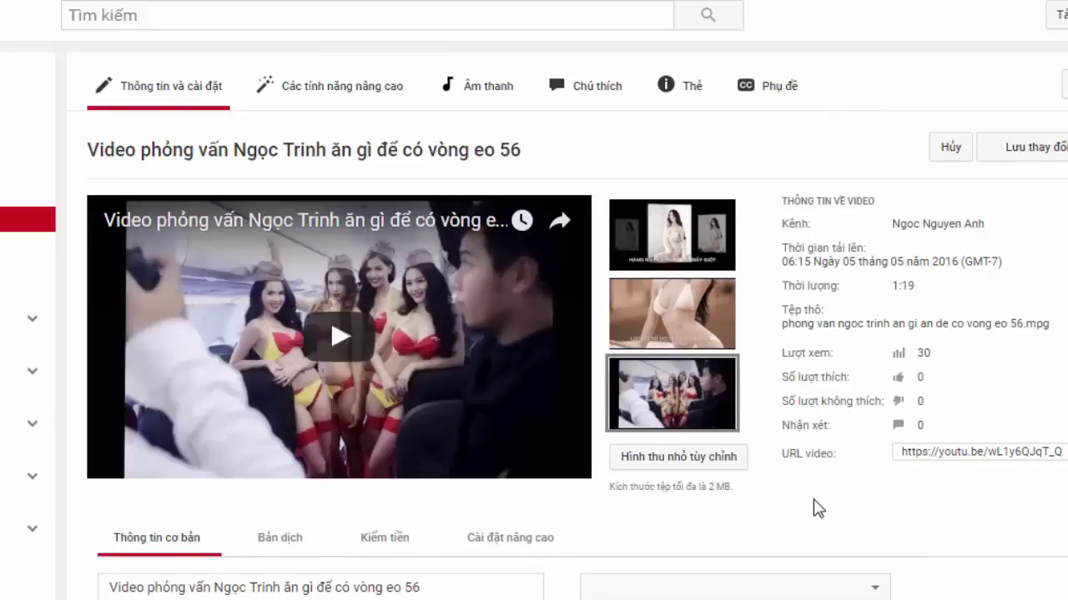
Step: Look over the suggested thumbnails of the already uploaded interview video and select the third one
scroll(817, 503, down, 1)
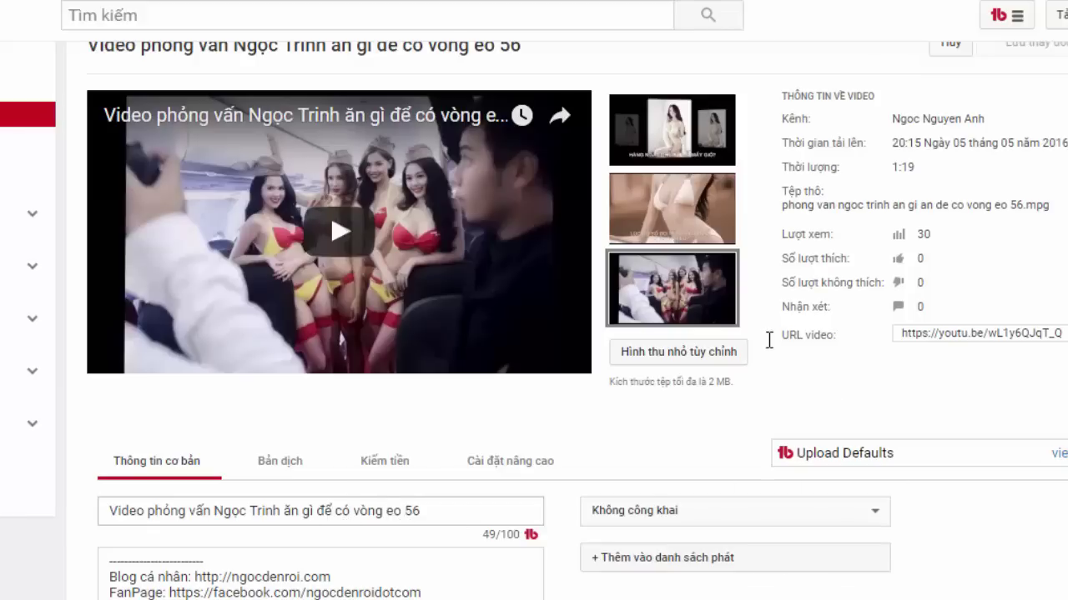
scroll(789, 347, up, 1)
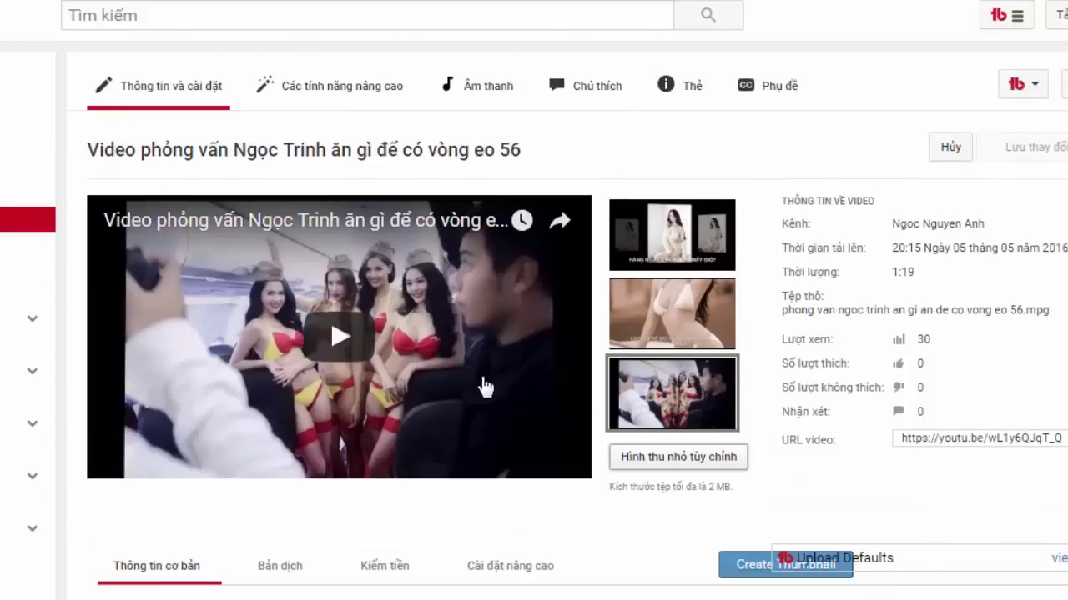
mouse_move(701, 247)
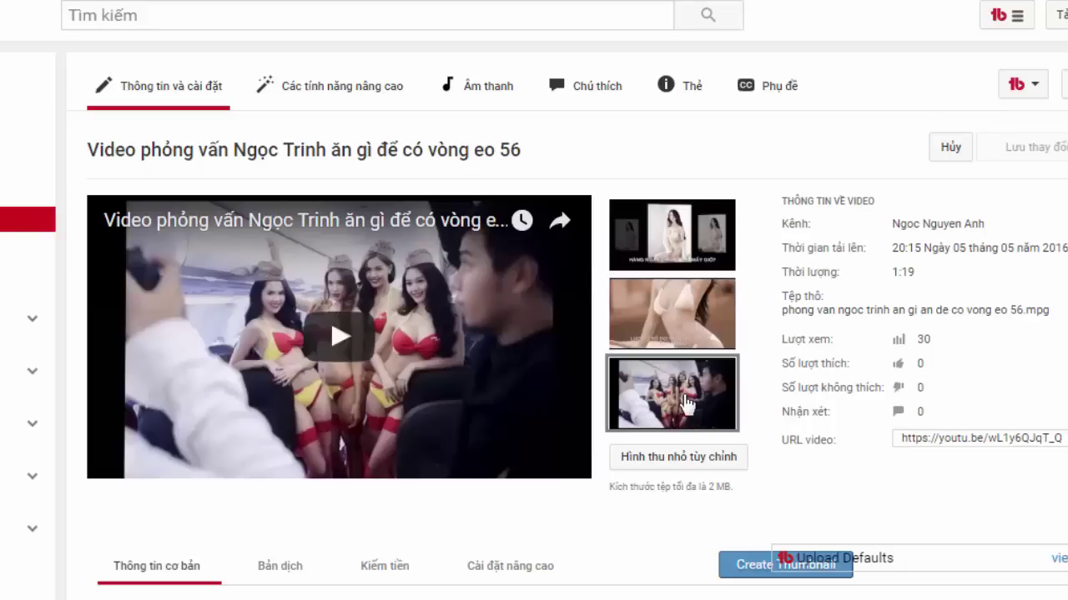
mouse_move(679, 295)
click(699, 409)
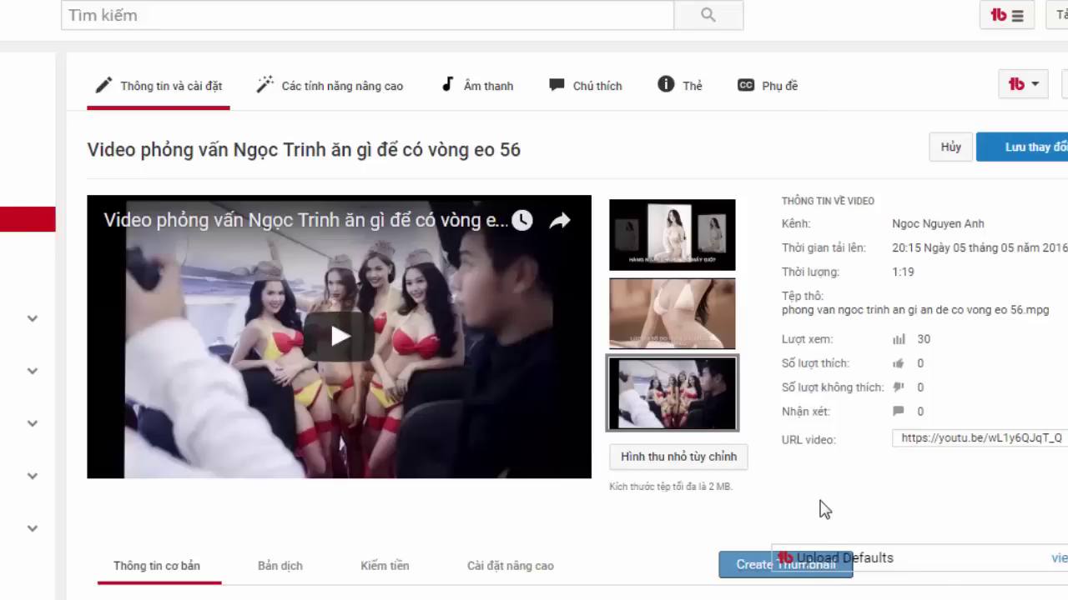
click(725, 465)
click(863, 14)
click(671, 461)
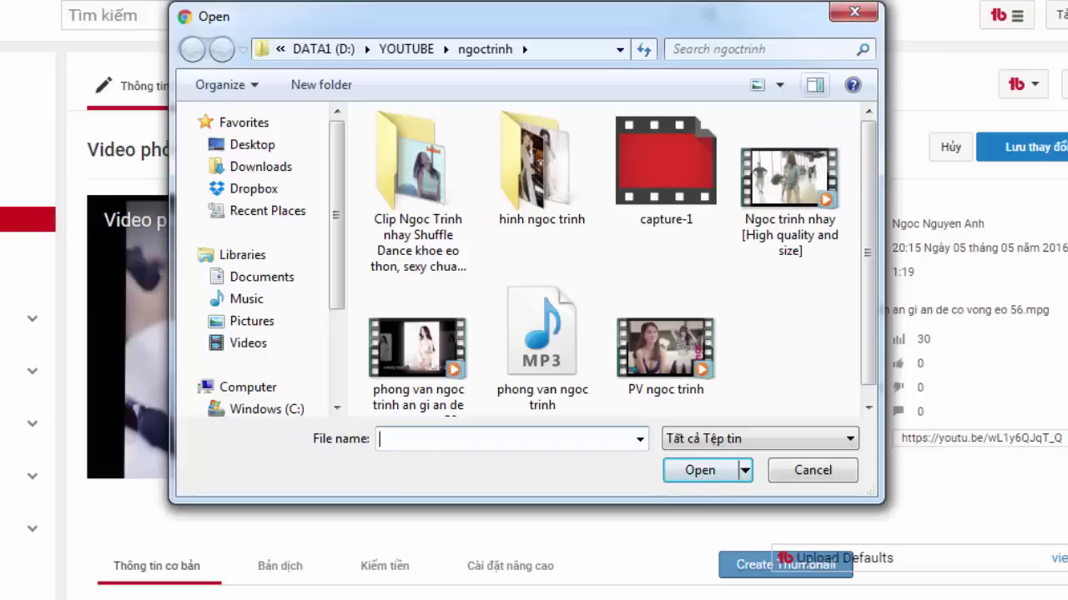
click(854, 12)
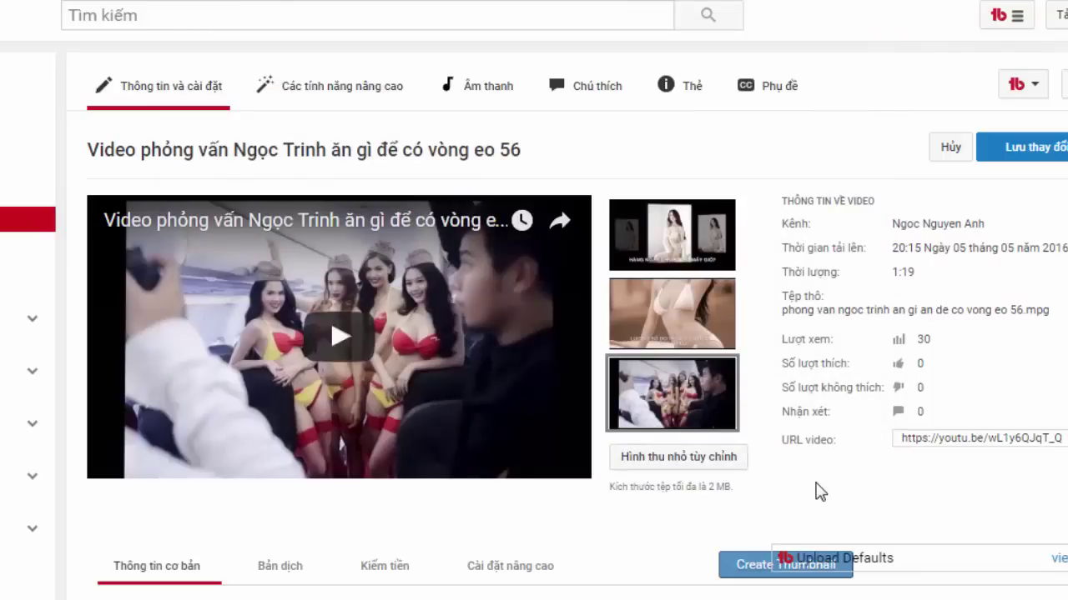
Step: Upload the image "17a1fda8-a7bd-4e6e-a987-1b0bf4255eb6" from the "hinh ngoc trinh" folder as the video's custom thumbnail
click(723, 458)
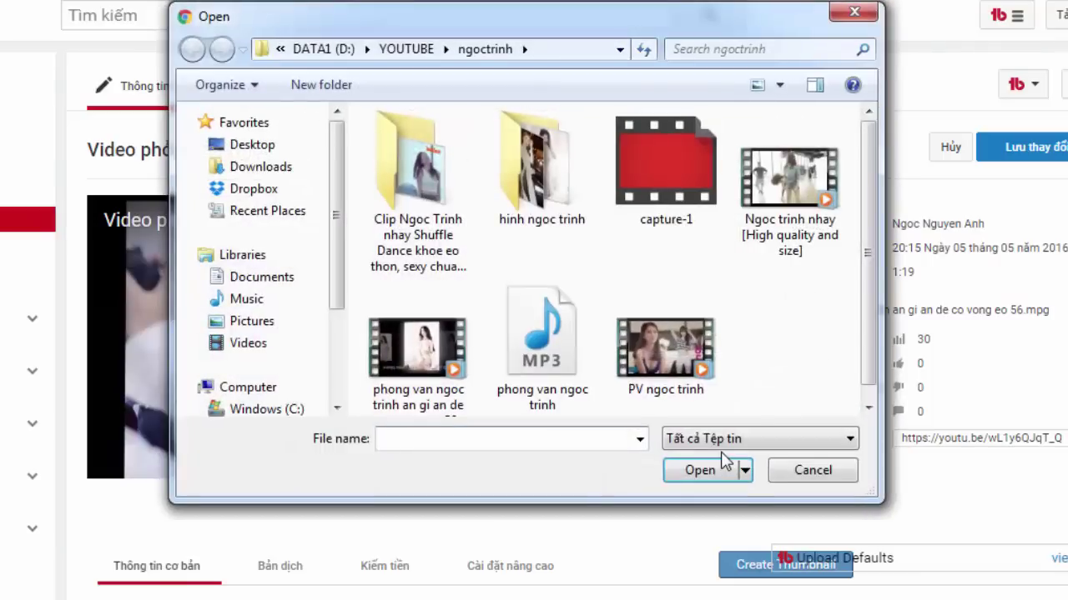
mouse_move(687, 28)
mouse_down()
mouse_move(406, 28)
mouse_move(691, 21)
mouse_up()
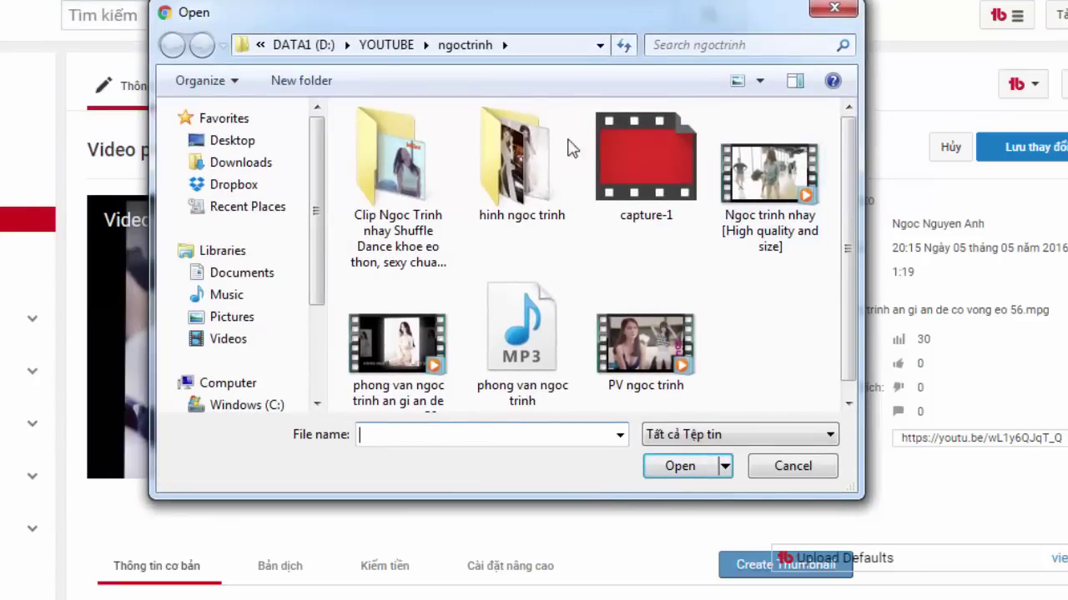
click(454, 45)
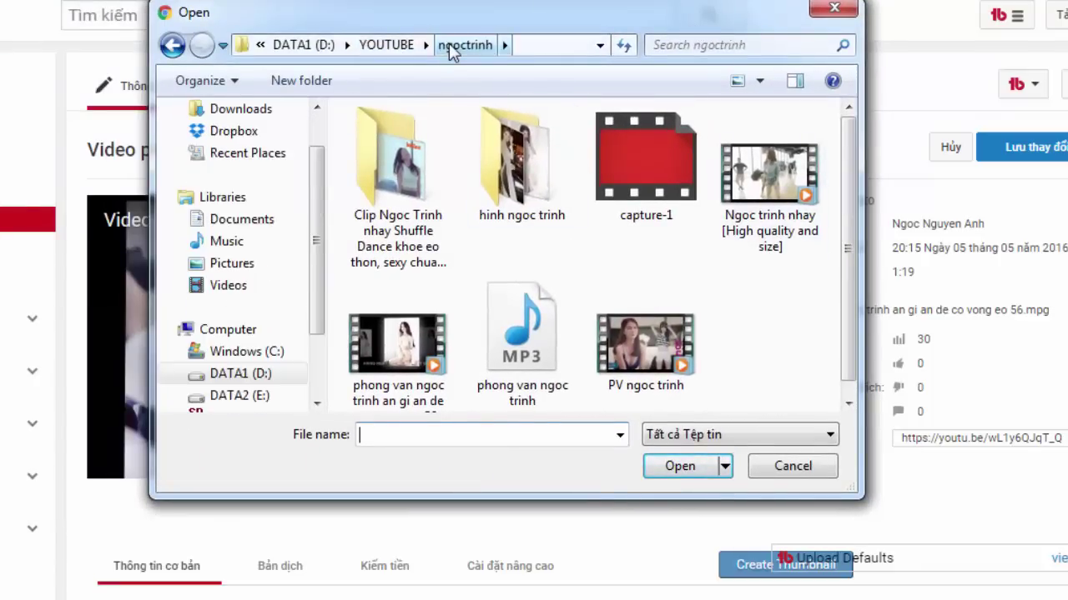
double_click(517, 179)
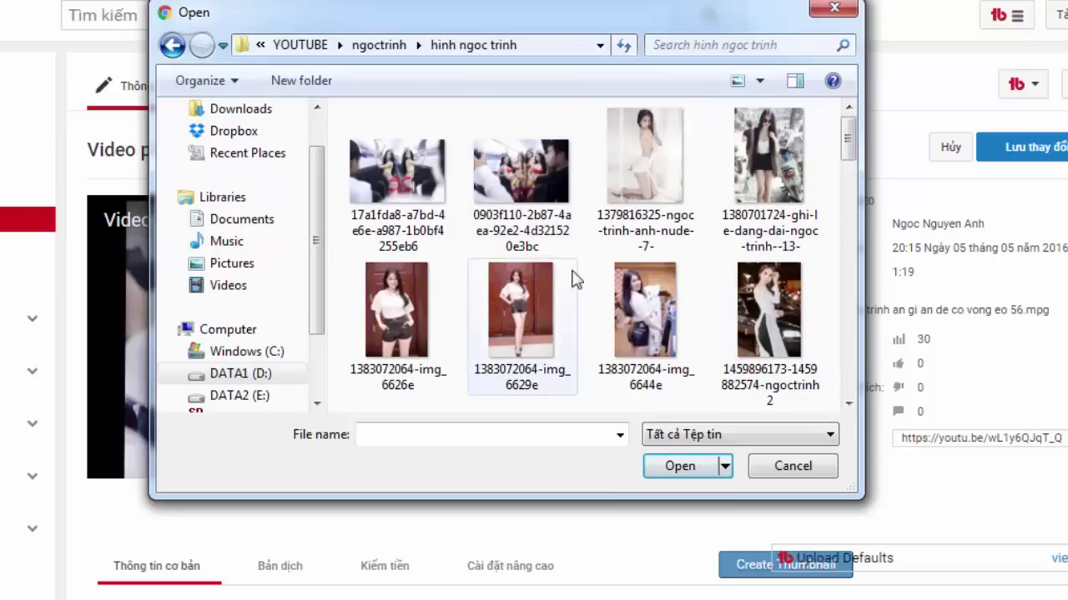
mouse_move(851, 141)
mouse_down()
mouse_move(848, 157)
mouse_move(850, 142)
mouse_up()
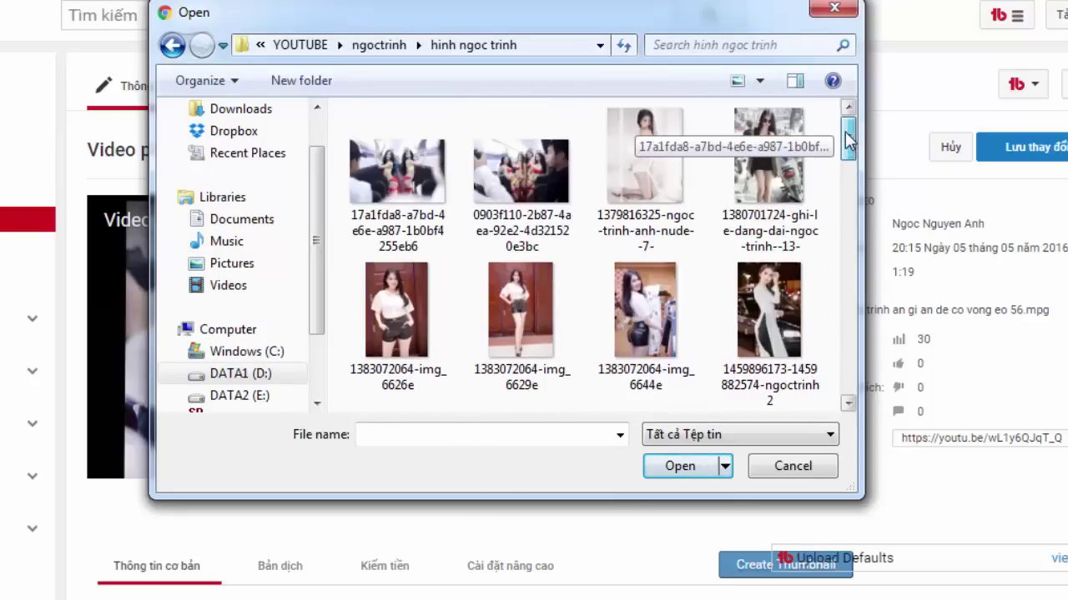
click(398, 175)
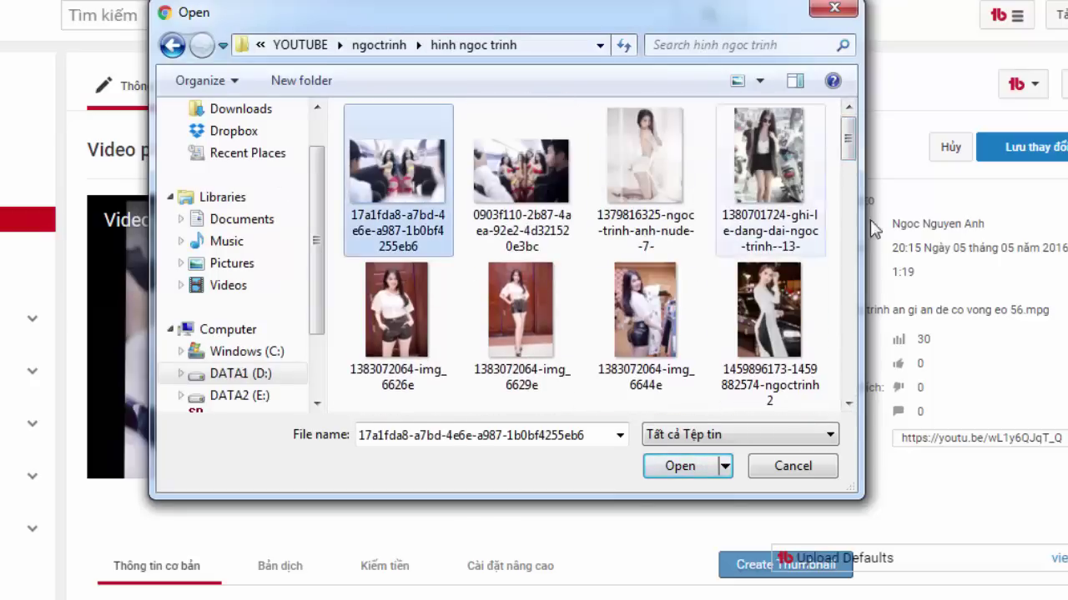
key(Return)
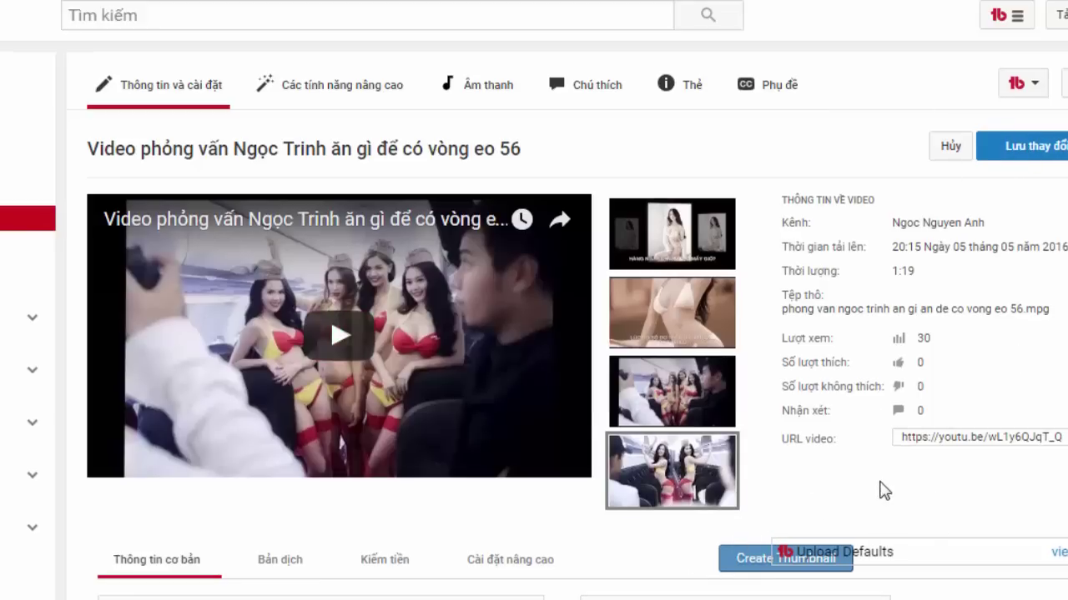
scroll(848, 546, down, 3)
scroll(909, 594, down, 4)
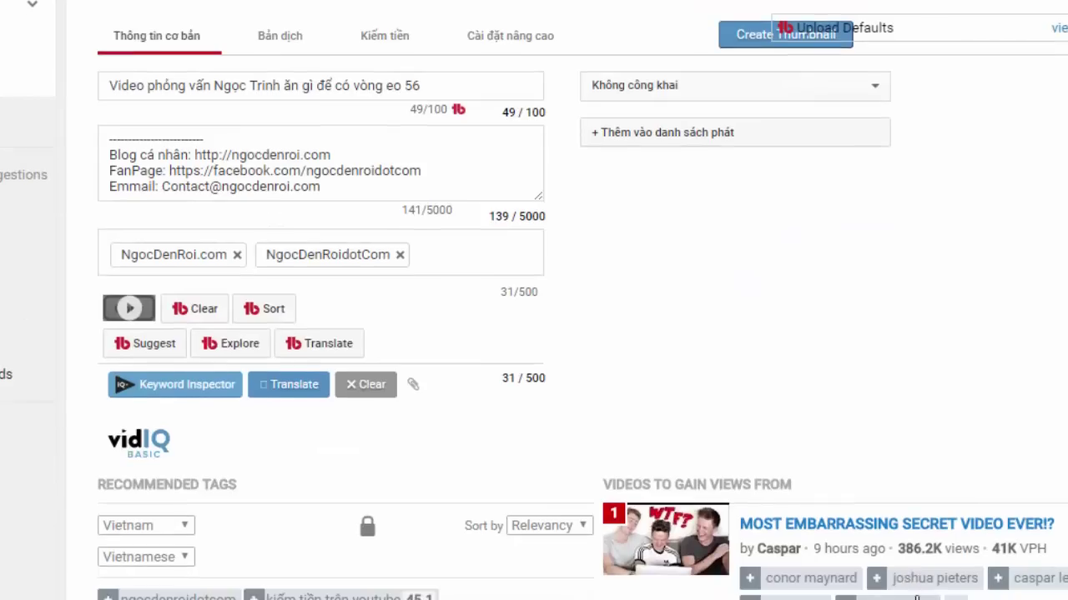
scroll(820, 368, up, 7)
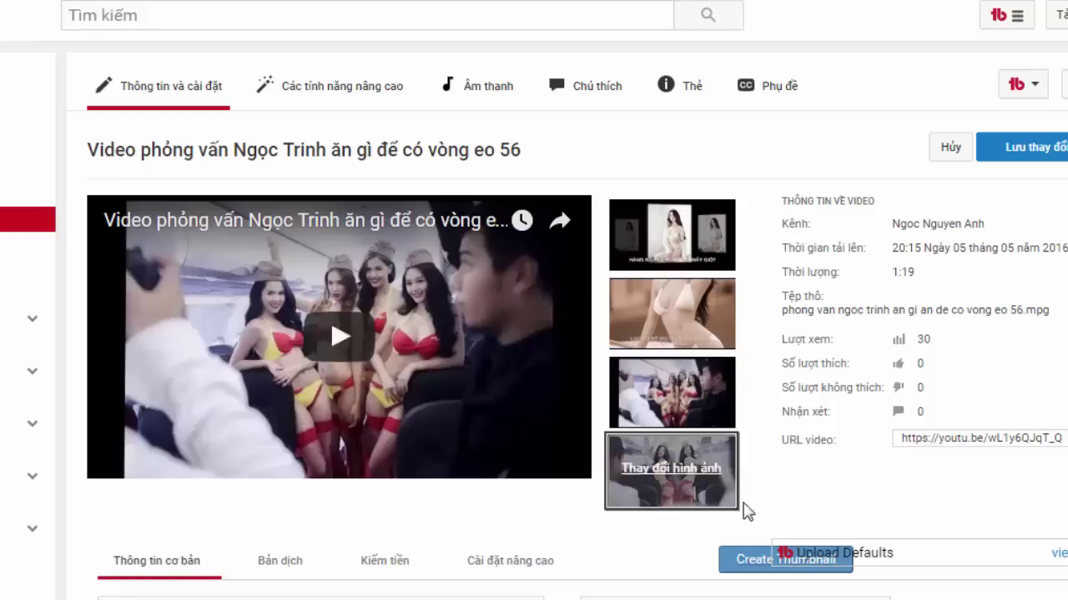